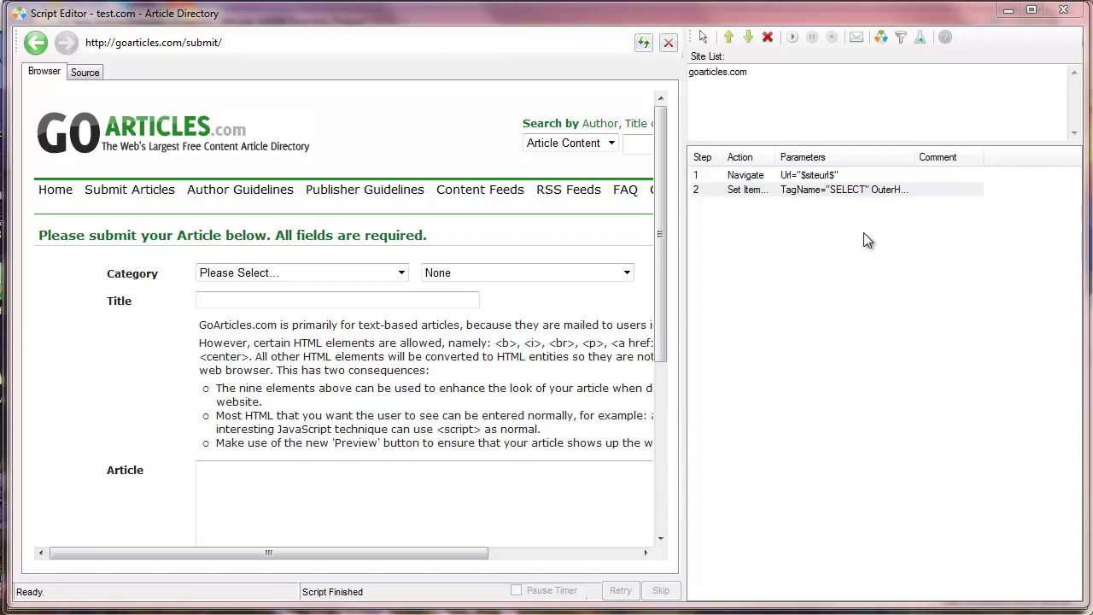
double_click(810, 195)
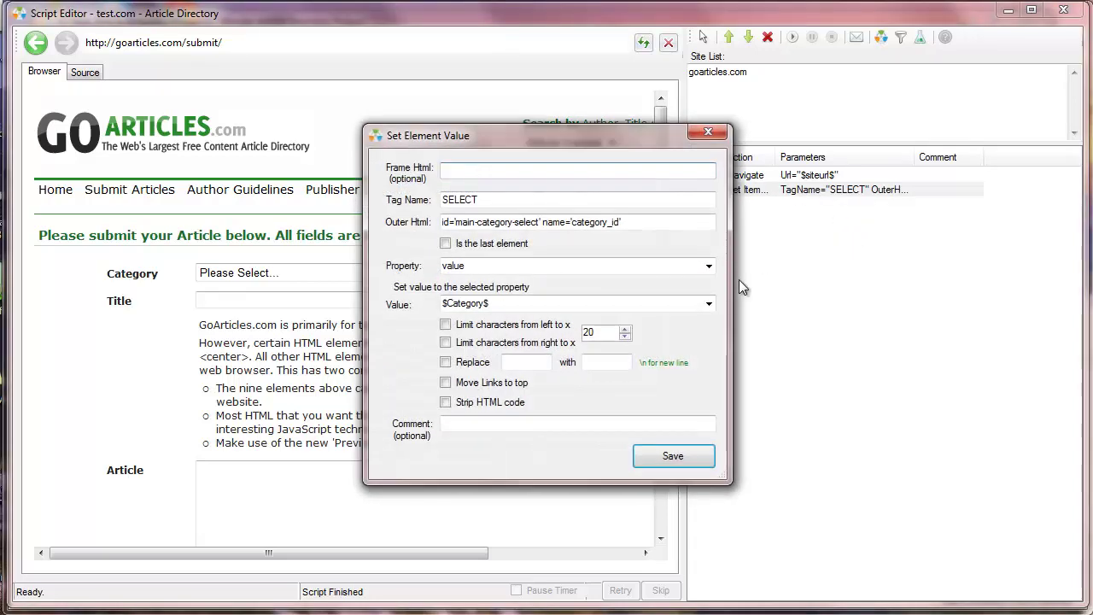
click(709, 304)
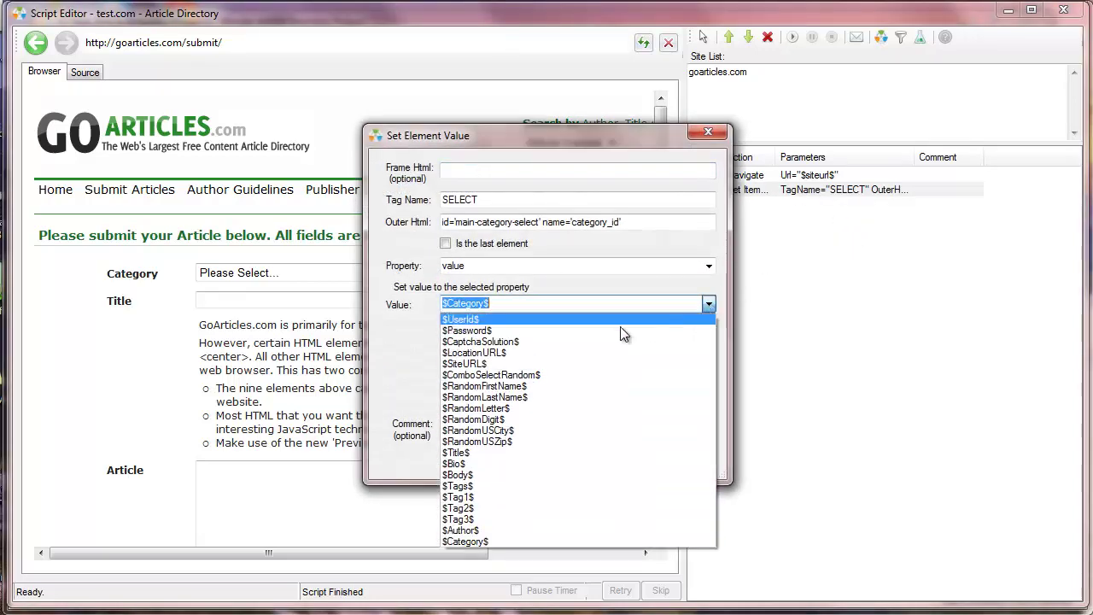
click(512, 375)
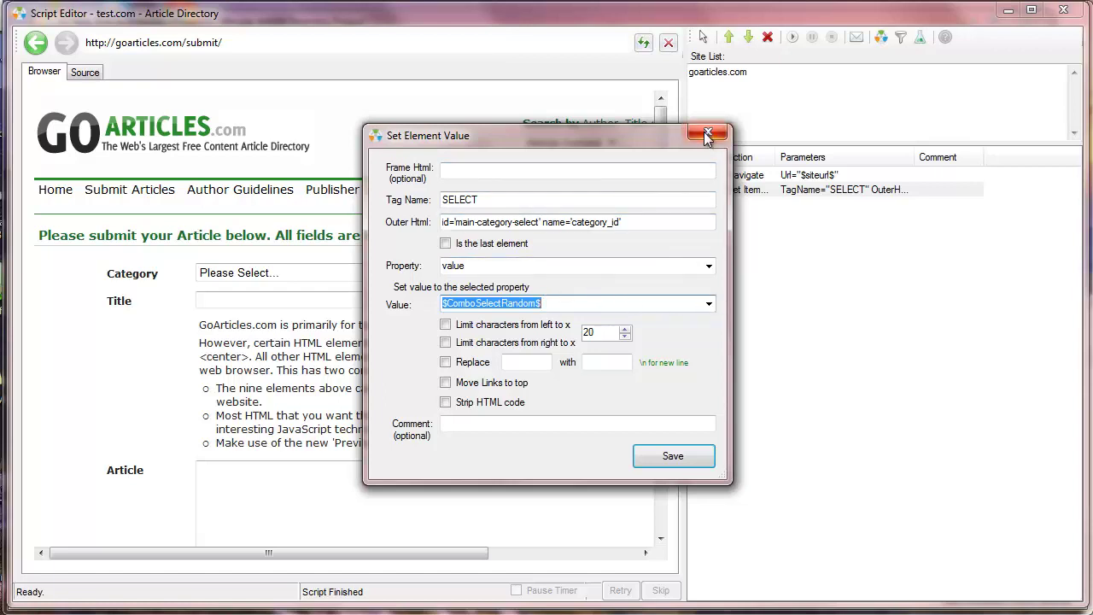
click(492, 199)
double_click(492, 199)
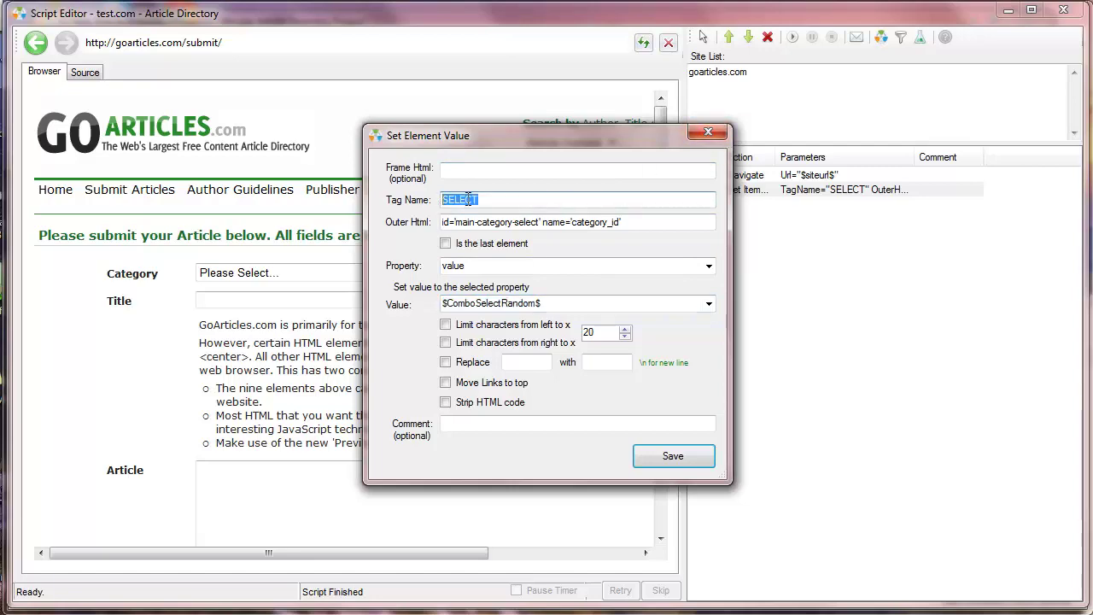
click(709, 135)
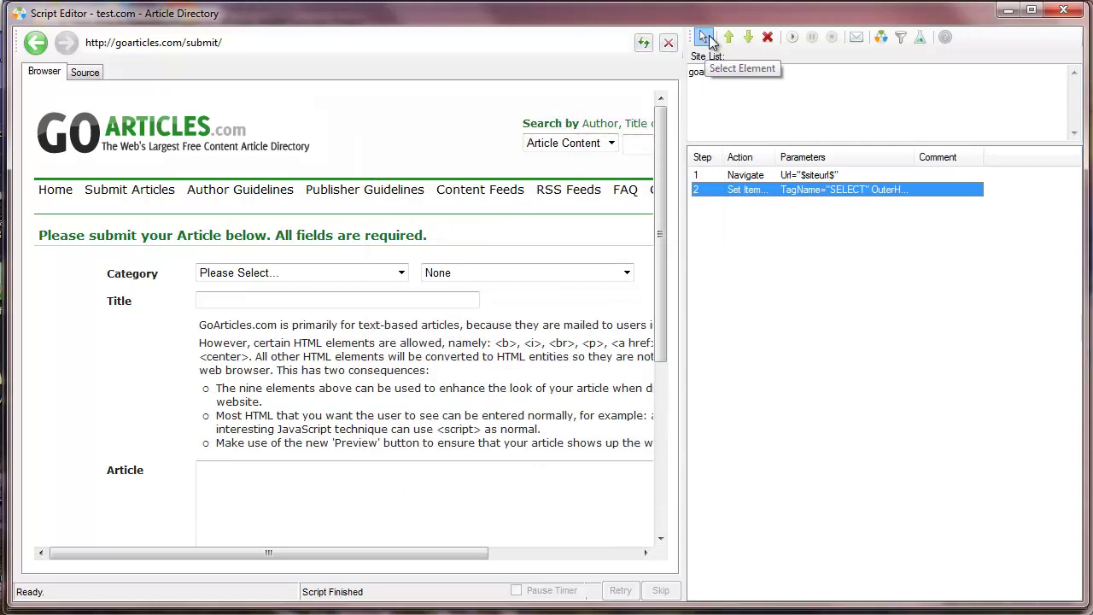
Add a Set Element Value step for the main Category dropdown with the value $ComboSelectRandom$ and save it
click(704, 38)
click(289, 274)
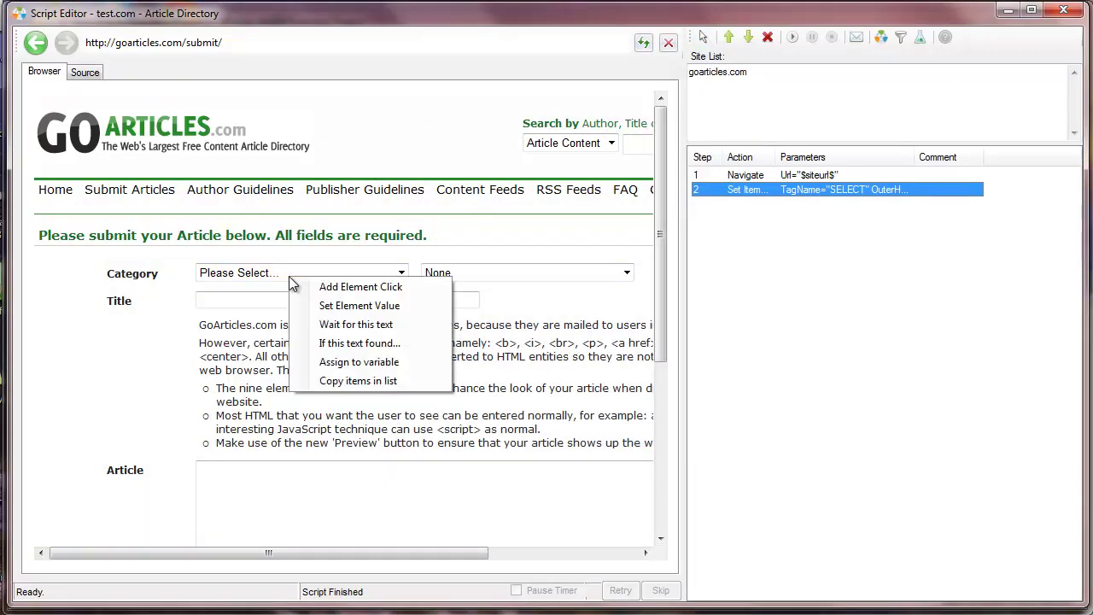
click(345, 306)
click(553, 304)
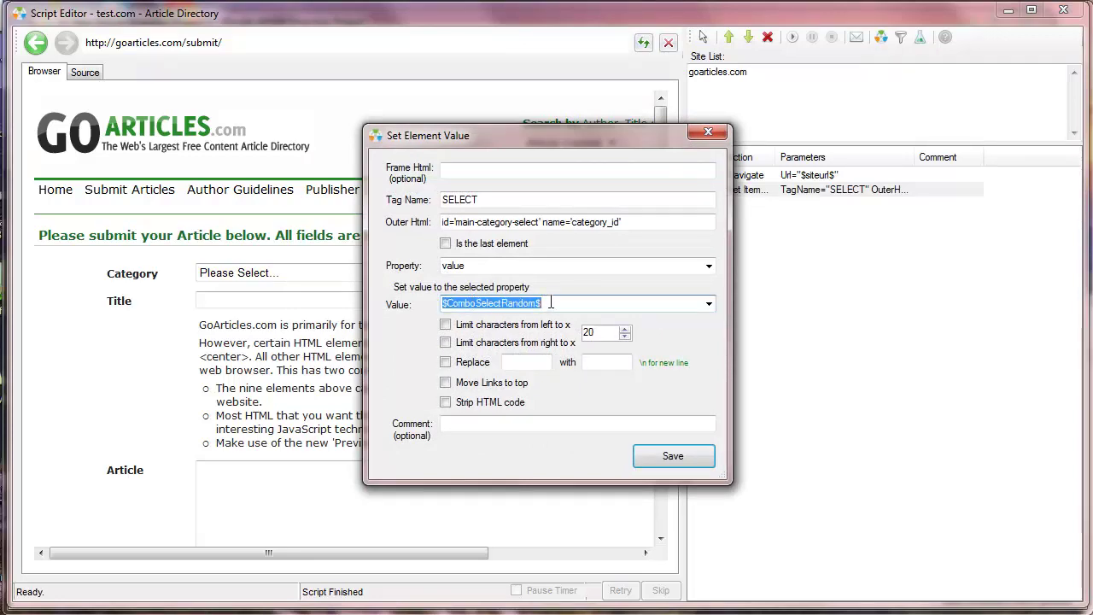
click(664, 455)
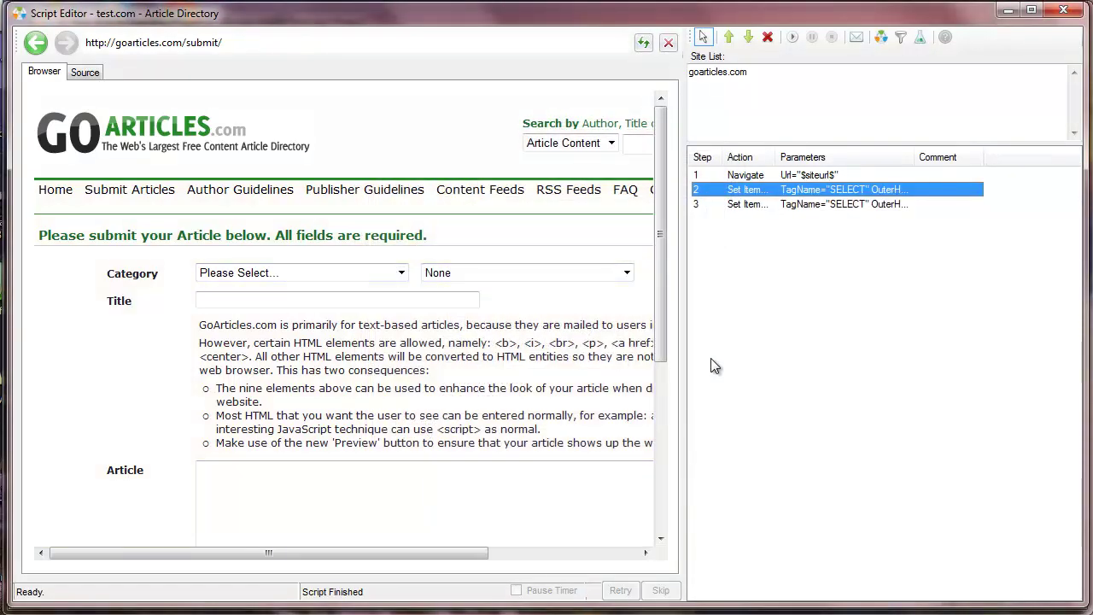
Run script step 3 three times to test the random category selection, and look through the Category dropdown's options
right_click(760, 204)
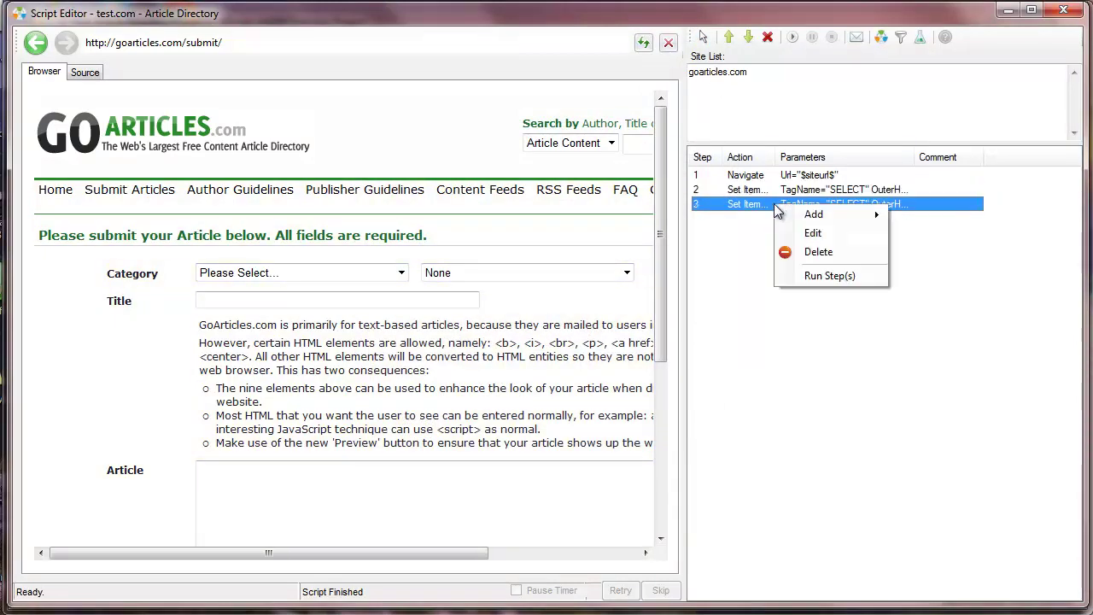
click(807, 274)
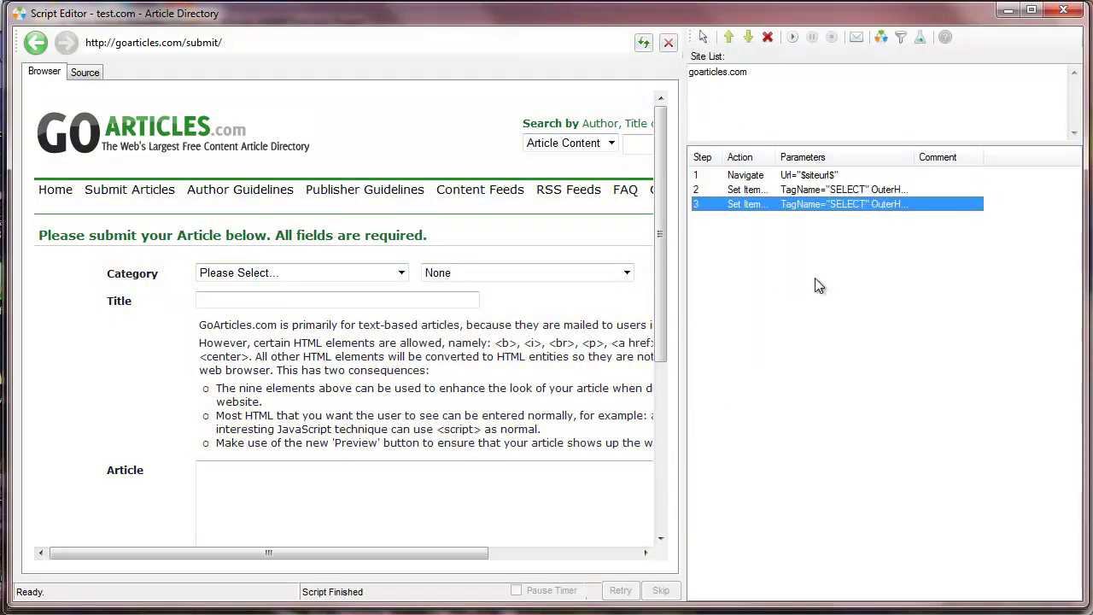
click(401, 274)
click(402, 274)
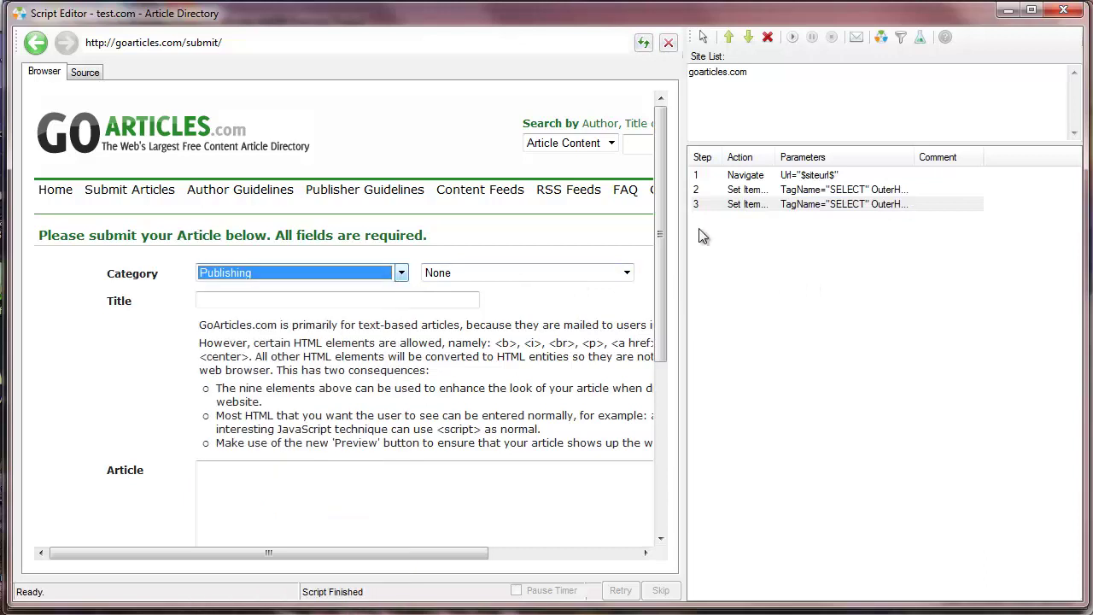
right_click(809, 205)
click(847, 274)
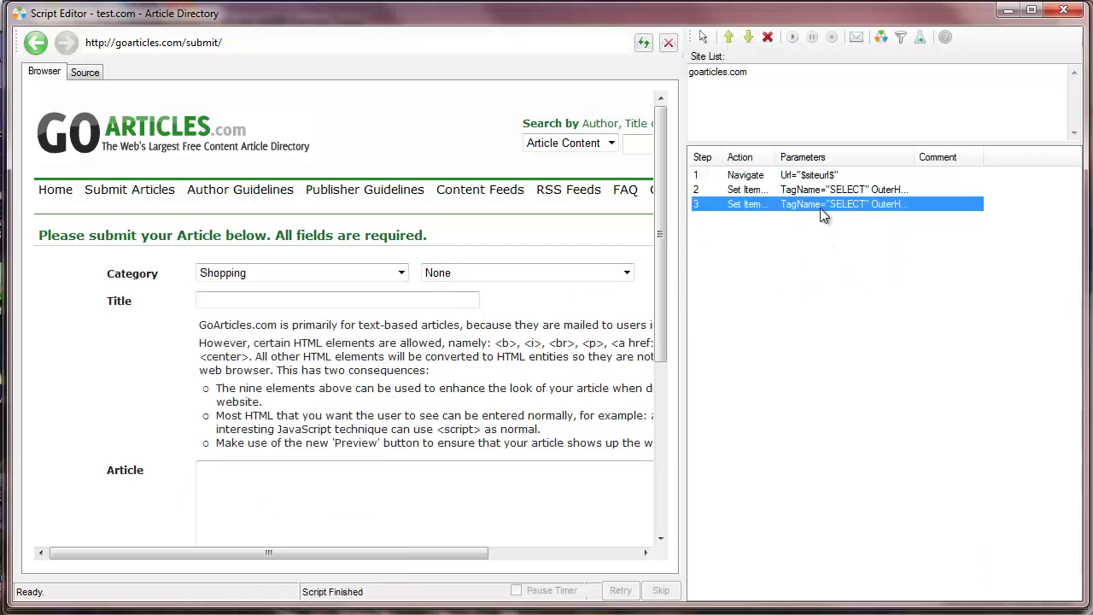
right_click(820, 206)
click(855, 277)
click(406, 283)
scroll(371, 366, up, 4)
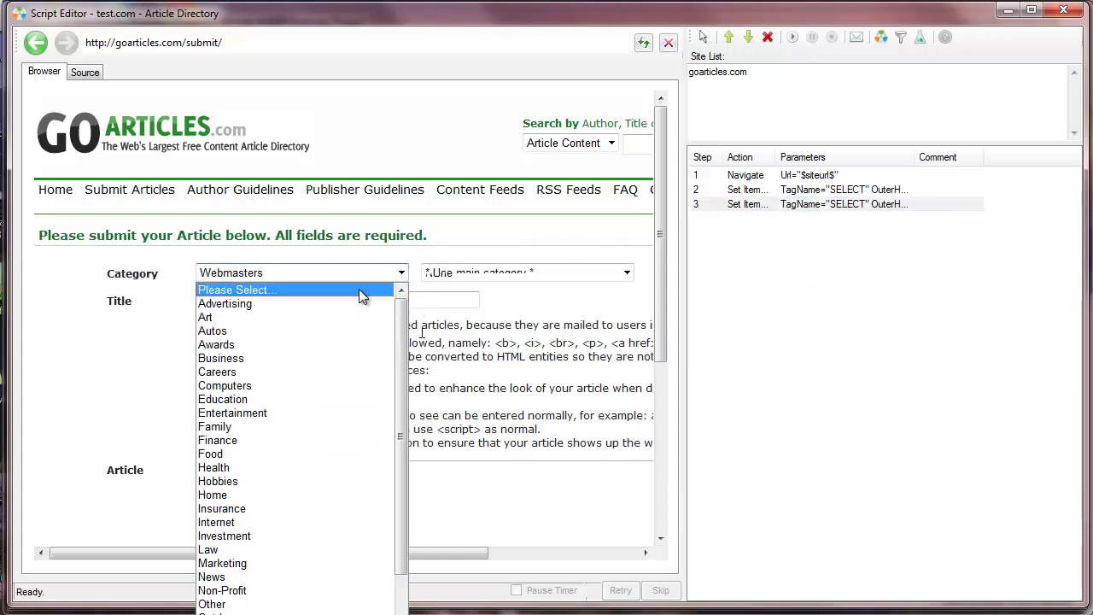
click(364, 273)
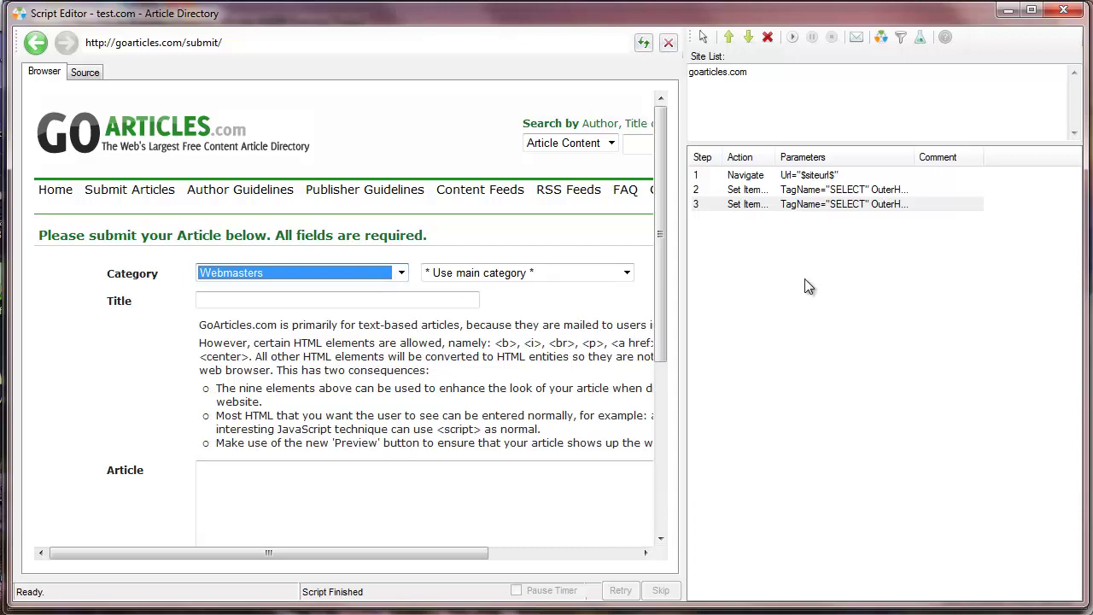
Add a Set Element Value step for the Title field with the value $RandomLetter$ and save it
click(703, 36)
click(377, 302)
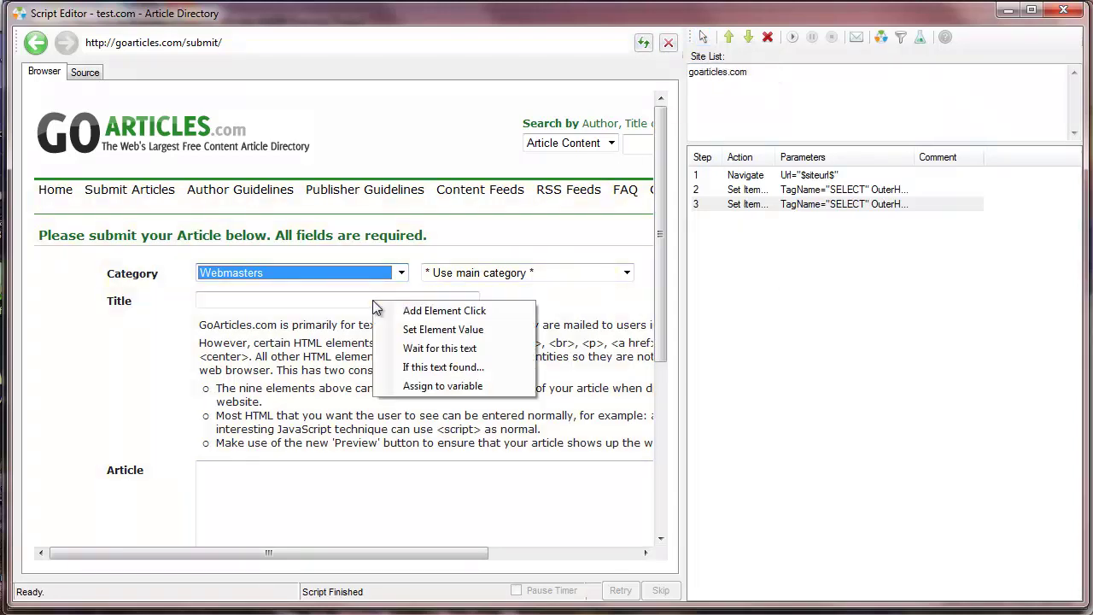
click(412, 333)
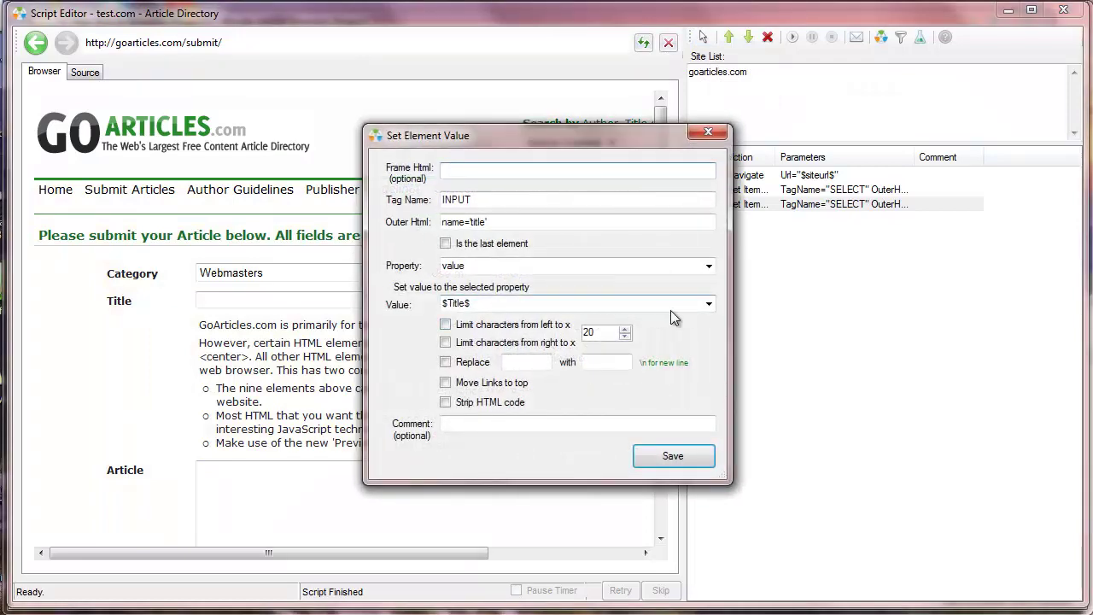
click(709, 305)
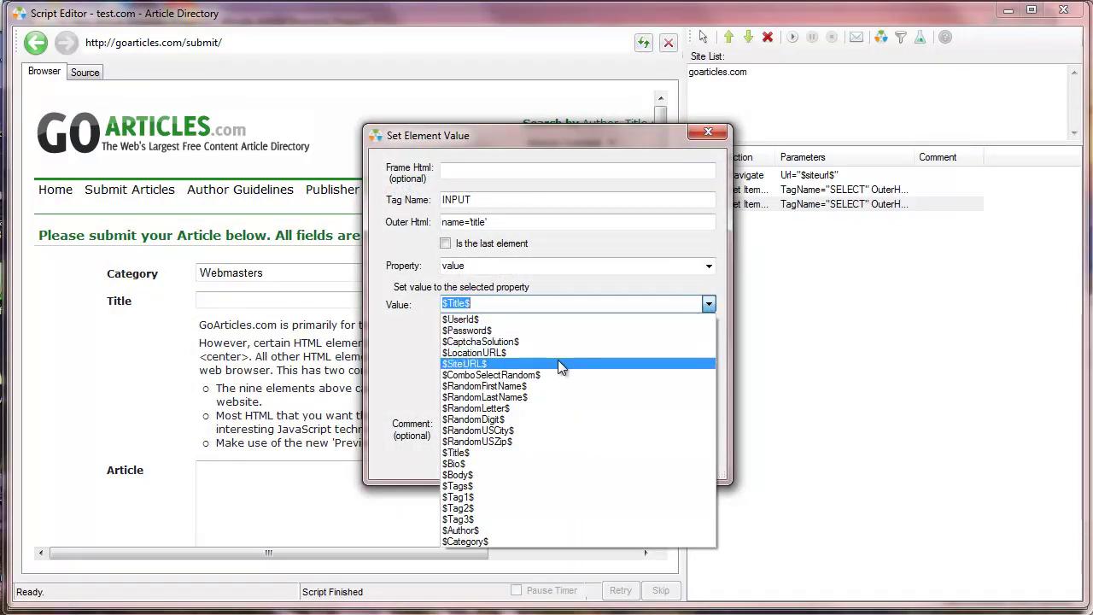
click(499, 409)
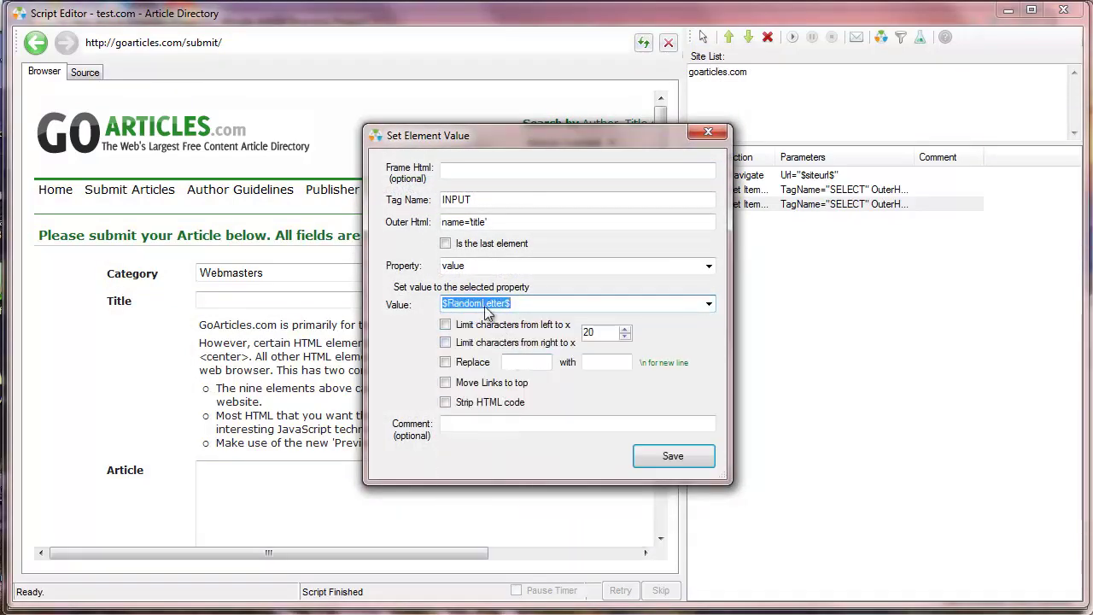
click(658, 460)
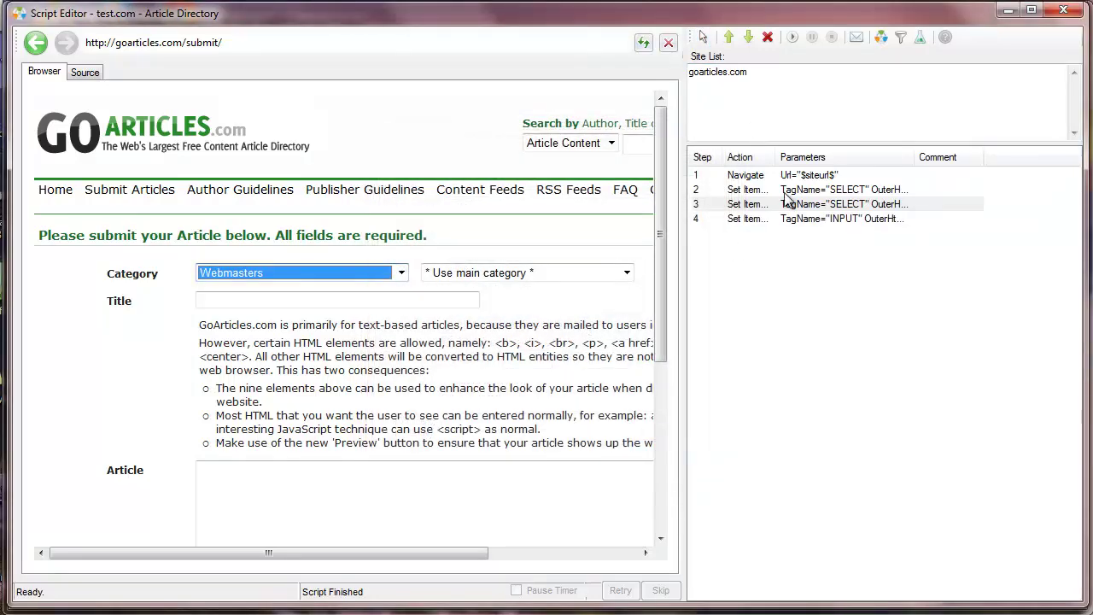
Run script step 4 twice to test filling the Title field with a single random letter
click(780, 219)
right_click(780, 219)
click(821, 287)
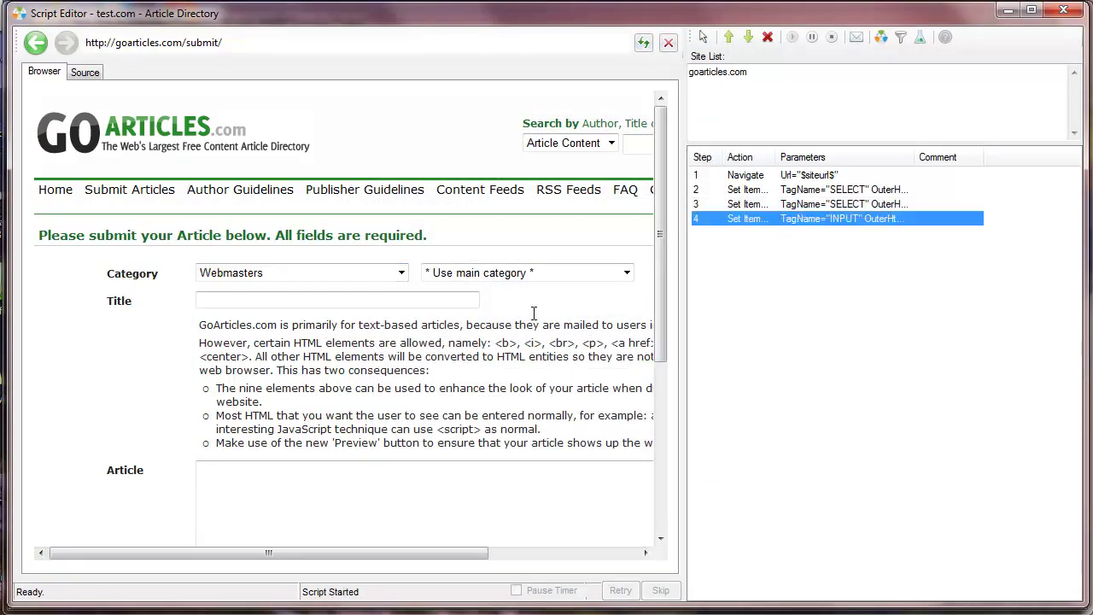
right_click(765, 217)
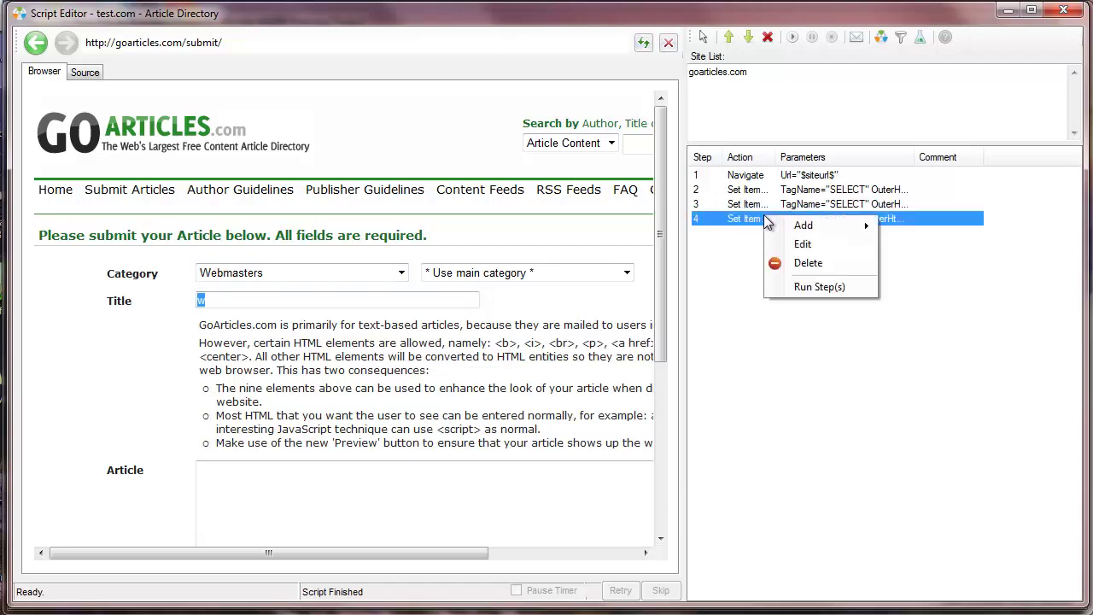
click(819, 287)
Change step 4's value to $RandomLetter$$RandomDigit$, save it and run the step
double_click(760, 219)
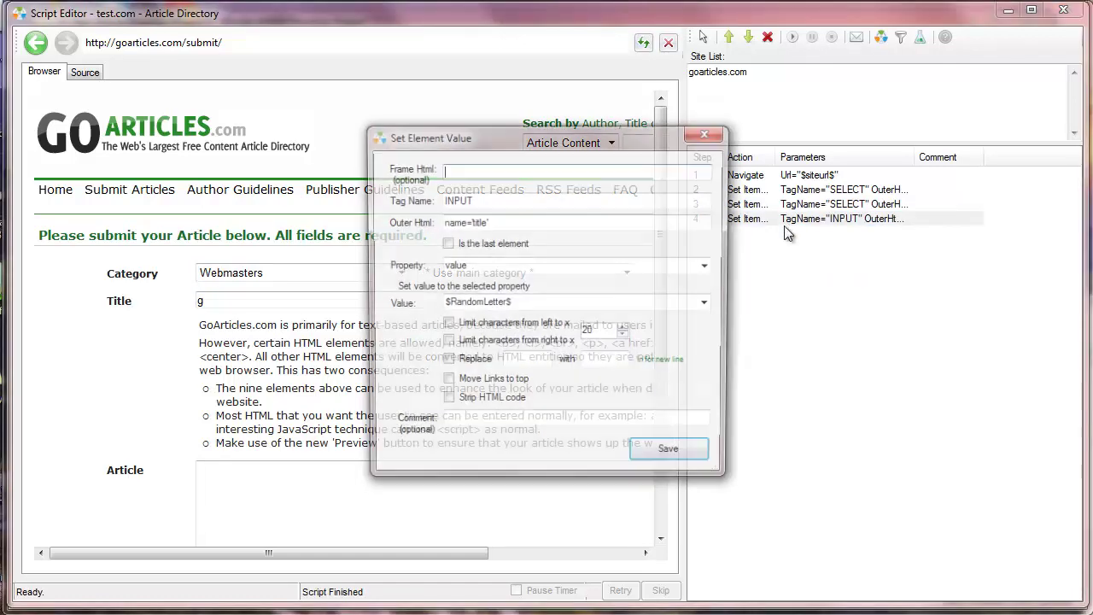
click(584, 309)
click(615, 305)
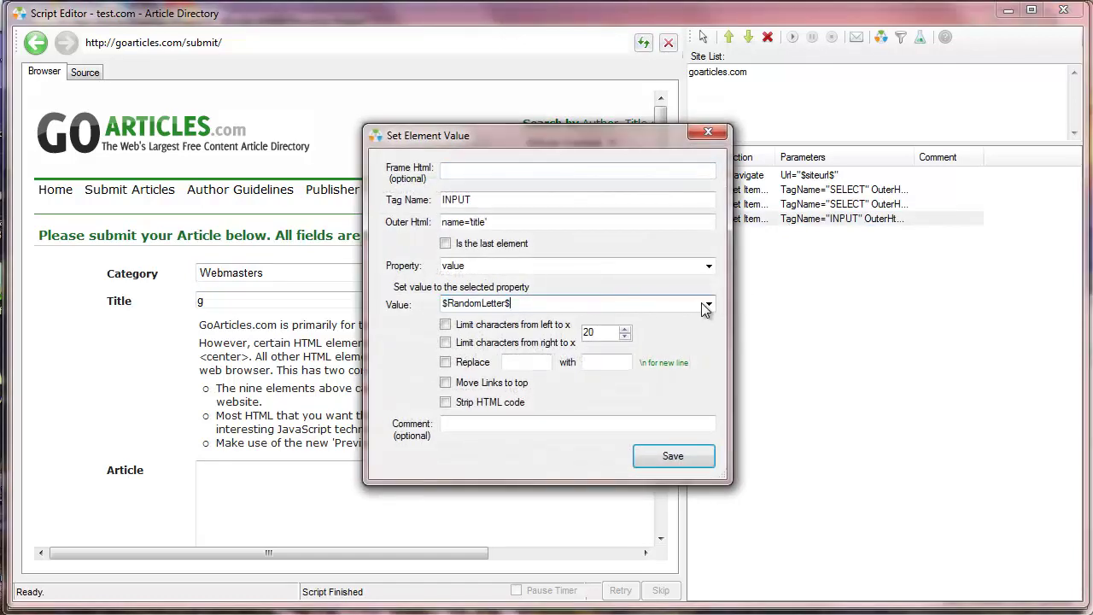
drag(689, 304, 355, 319)
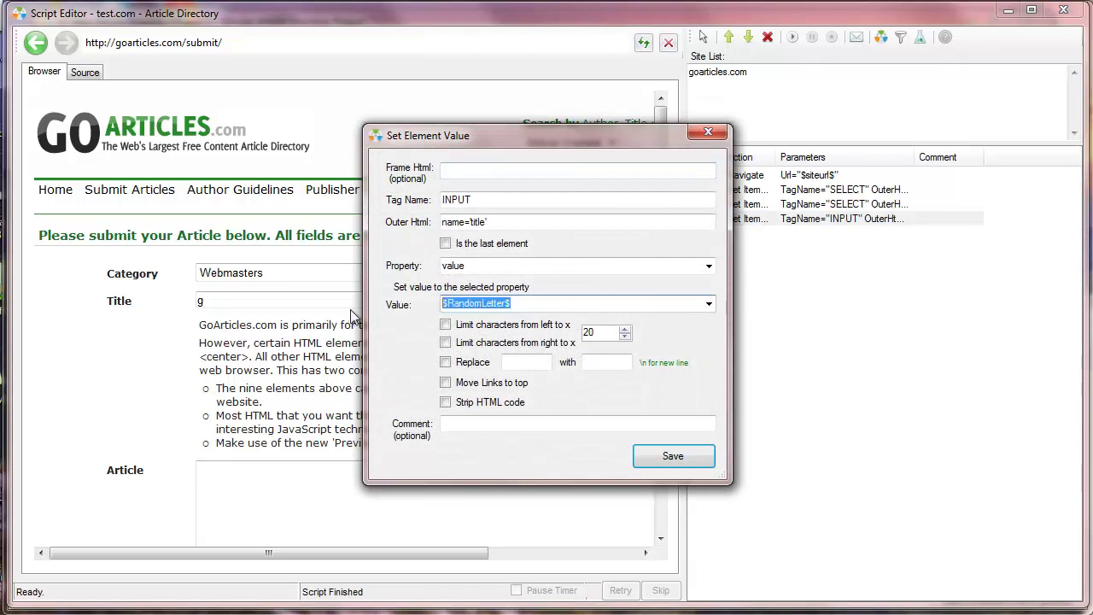
key(ctrl+c)
click(550, 305)
key(ctrl+v)
drag(549, 305, 572, 297)
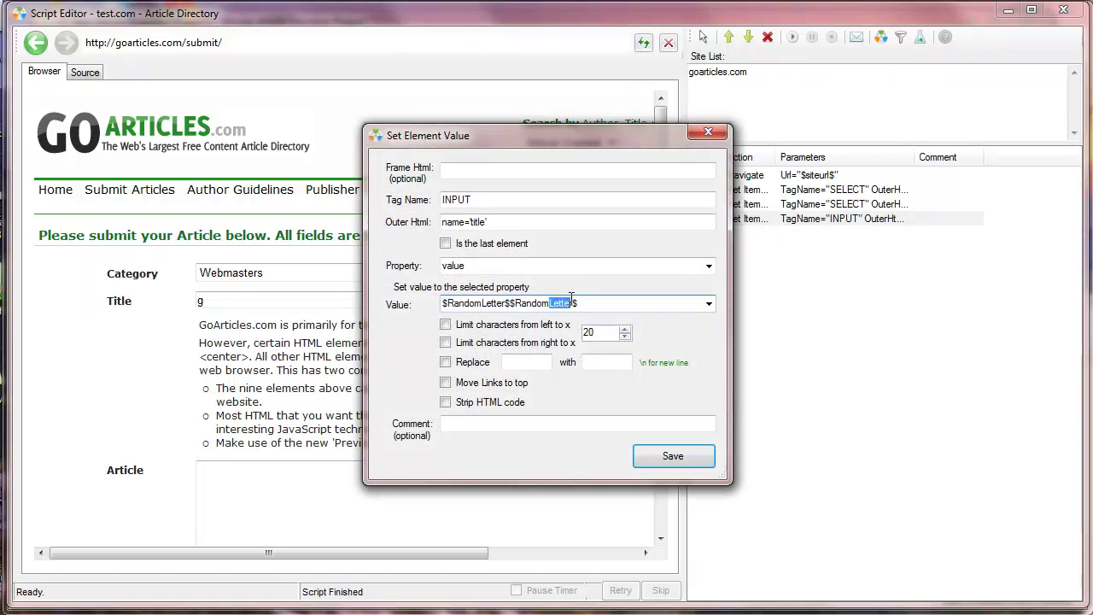
text(Digit)
click(695, 456)
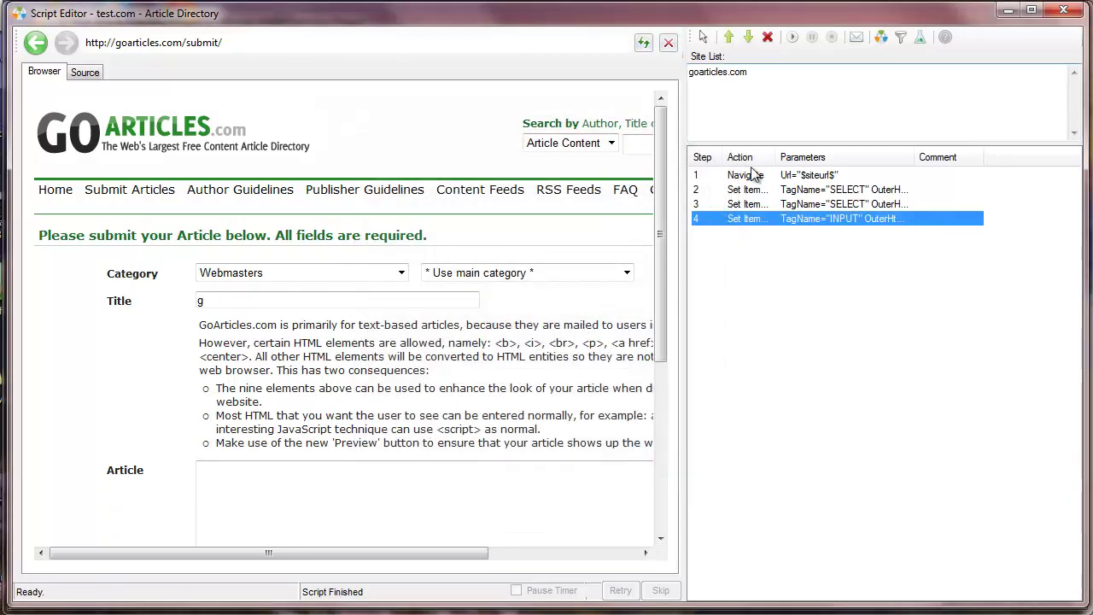
right_click(758, 219)
click(799, 291)
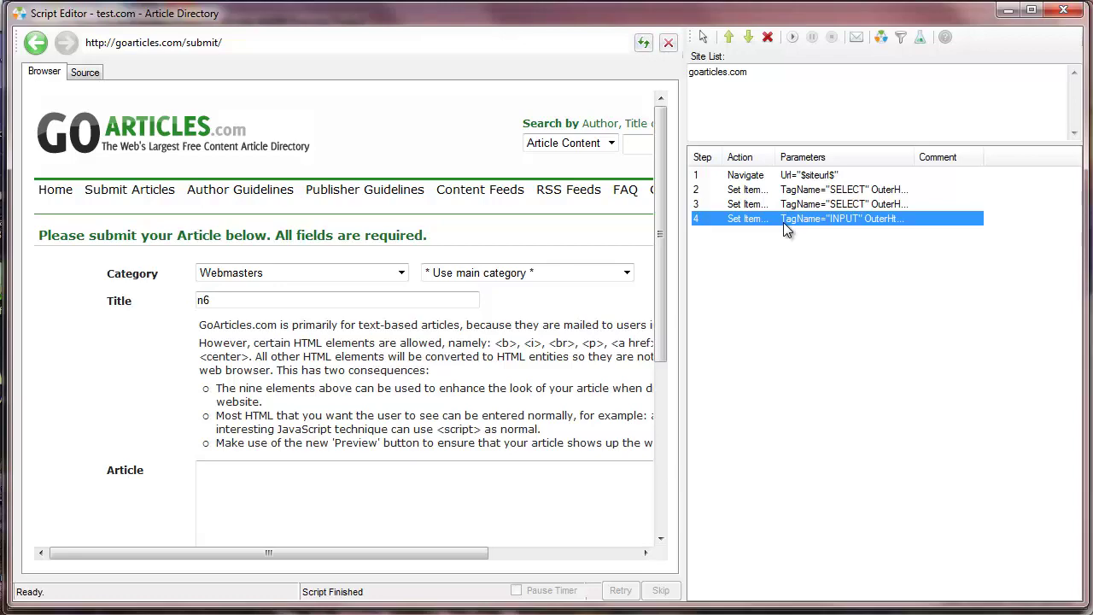
Change step 4's value to $RandomLetter${5} so the title gets five random letters, and save it
double_click(791, 219)
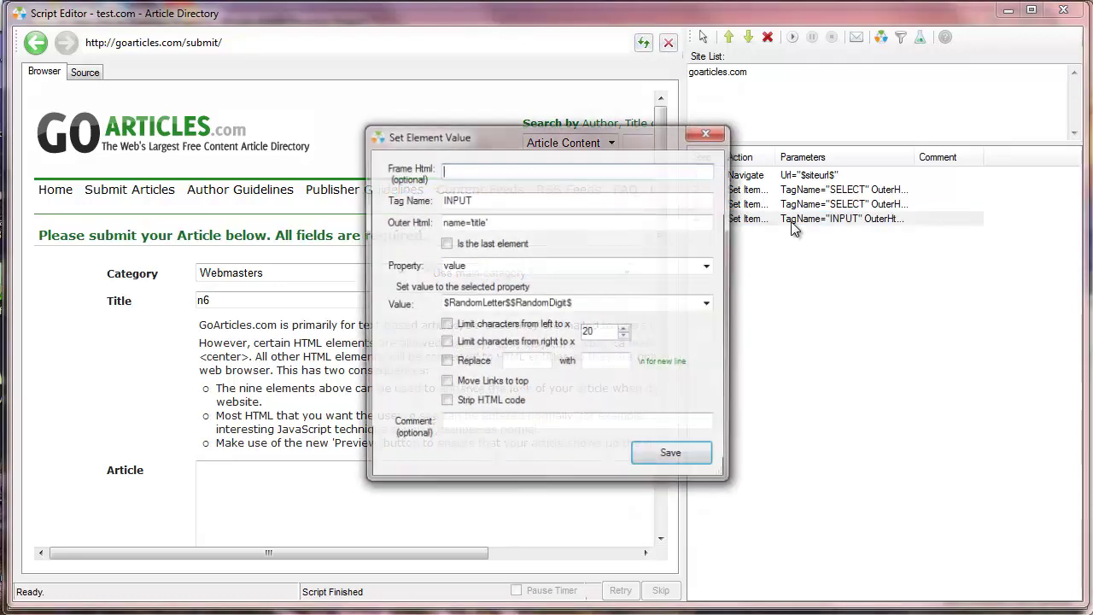
click(654, 300)
click(603, 306)
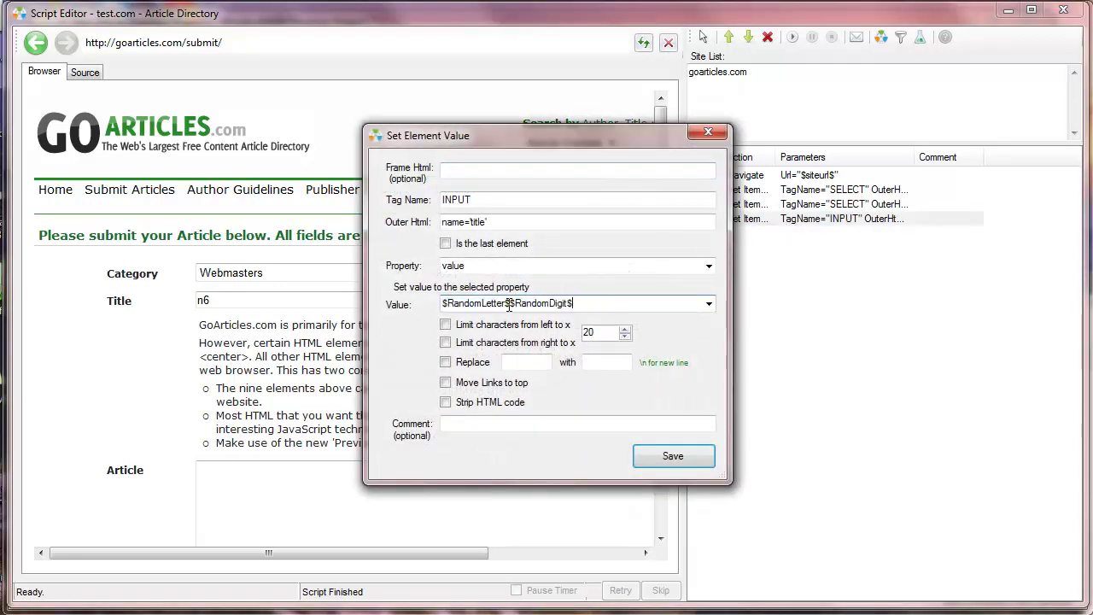
drag(510, 304, 629, 307)
key(BackSpace)
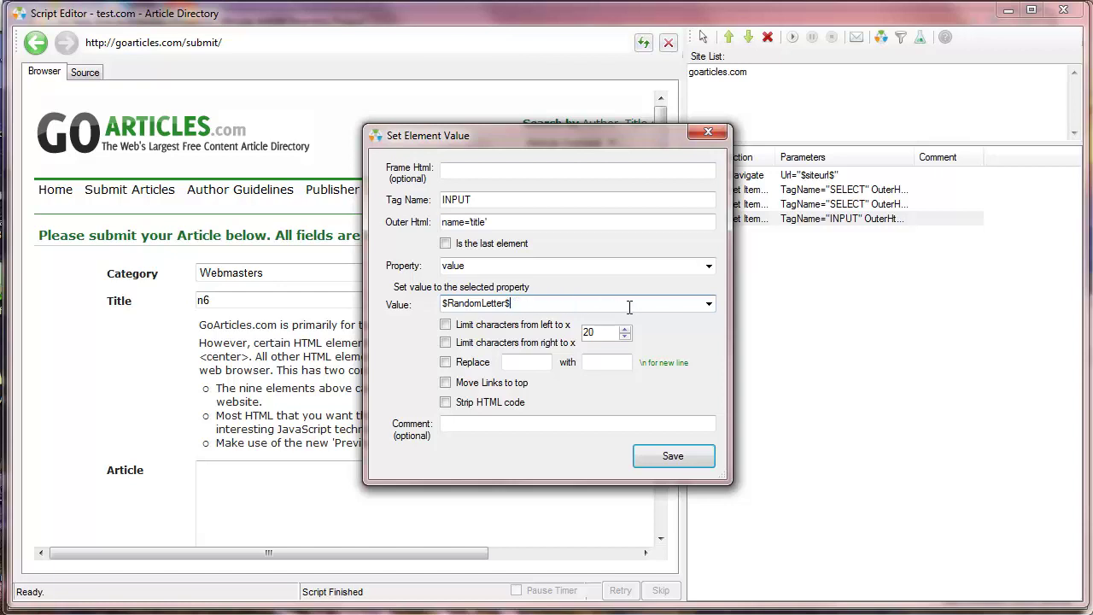
text([)
text(5)
text(})
click(673, 455)
Run script step 4 twice to test filling the Title field with five random letters
right_click(782, 219)
click(803, 289)
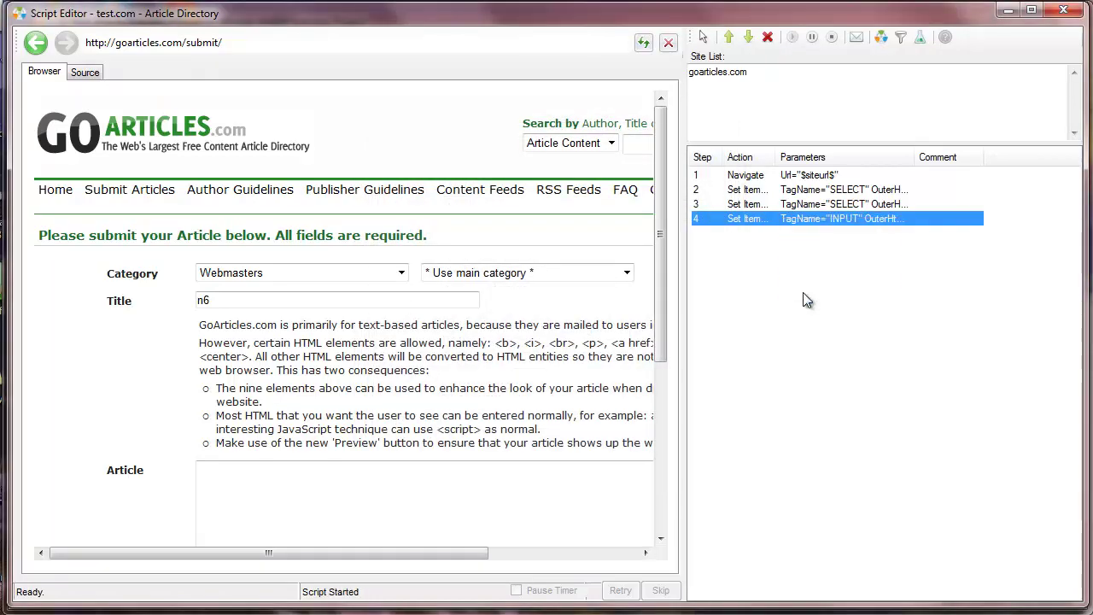
right_click(807, 222)
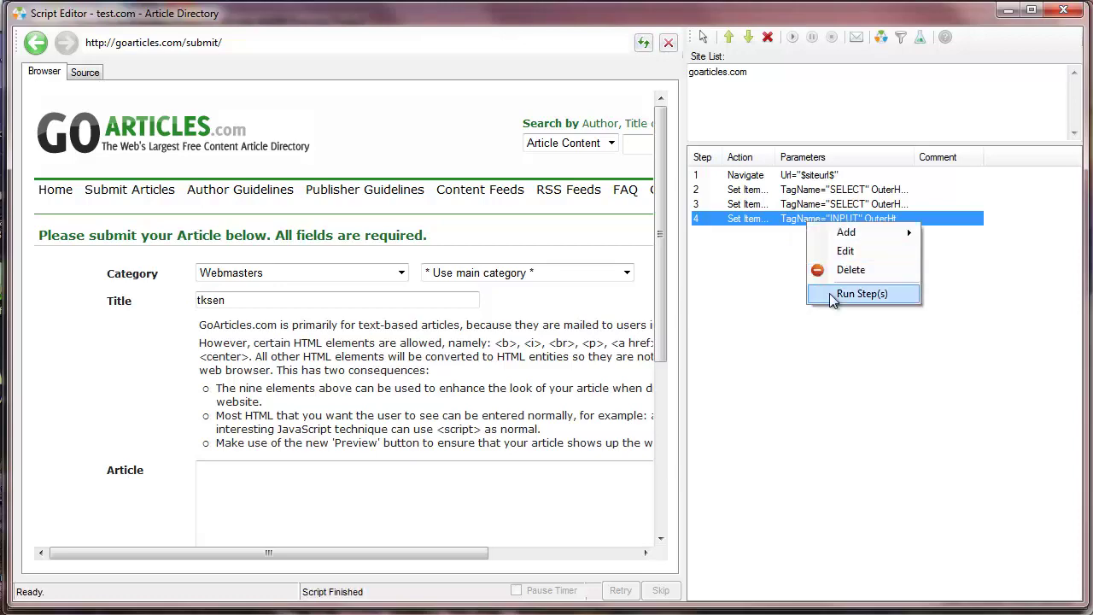
click(846, 293)
Change step 4's value to $RandomLetter${2,5} so the title gets two to five random letters, and save it
double_click(795, 218)
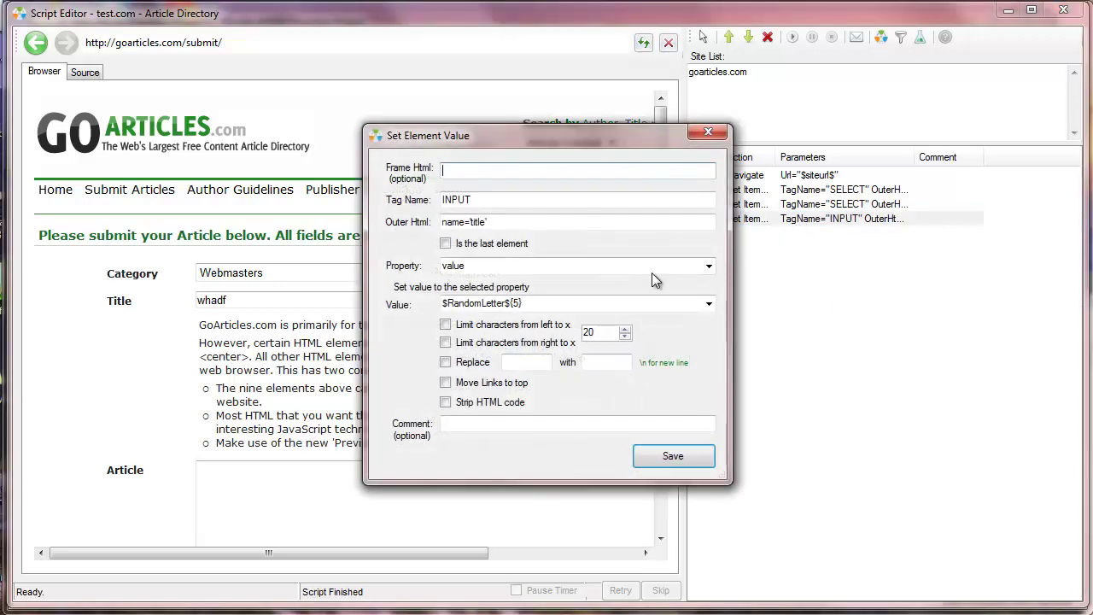
double_click(516, 303)
click(516, 303)
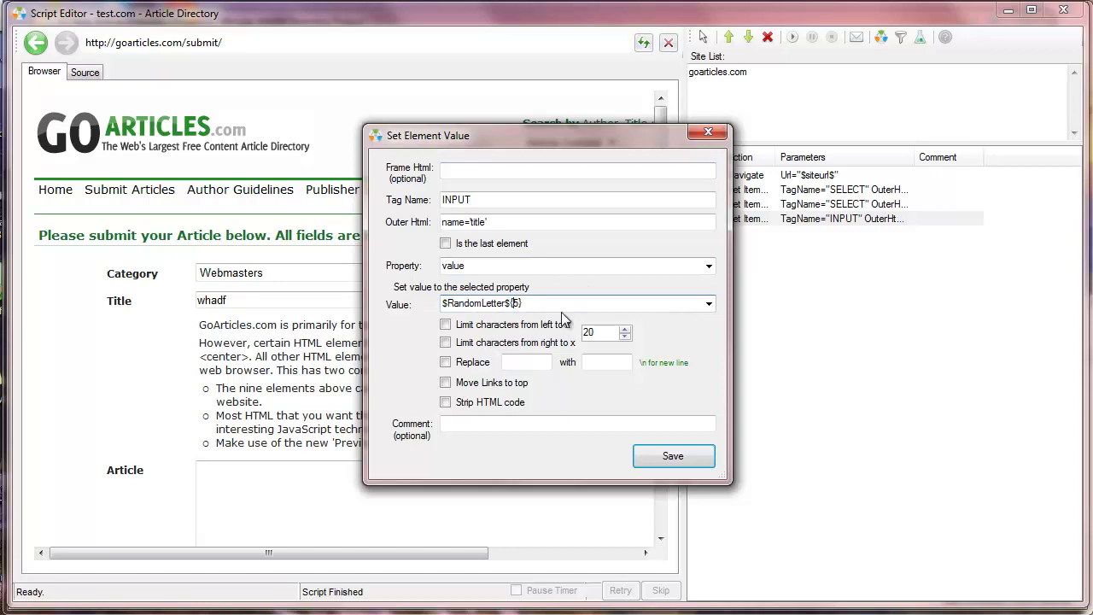
text(2,)
mouse_move(512, 304)
mouse_down()
mouse_move(525, 305)
mouse_move(510, 305)
mouse_up()
click(689, 455)
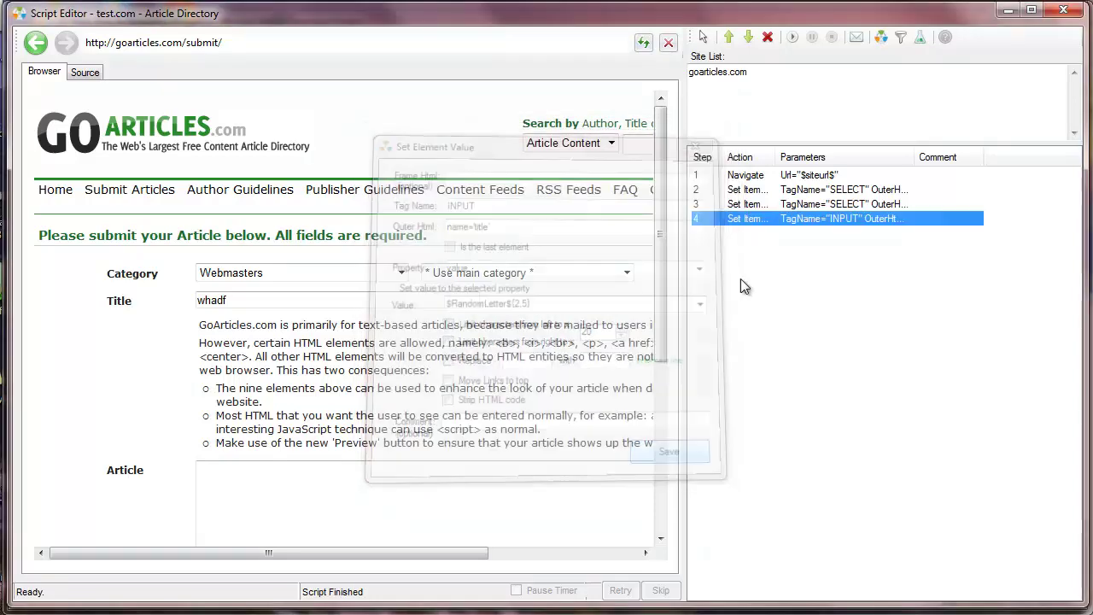
Run script step 4 three times to test filling the Title field with two to five random letters
right_click(762, 218)
click(788, 289)
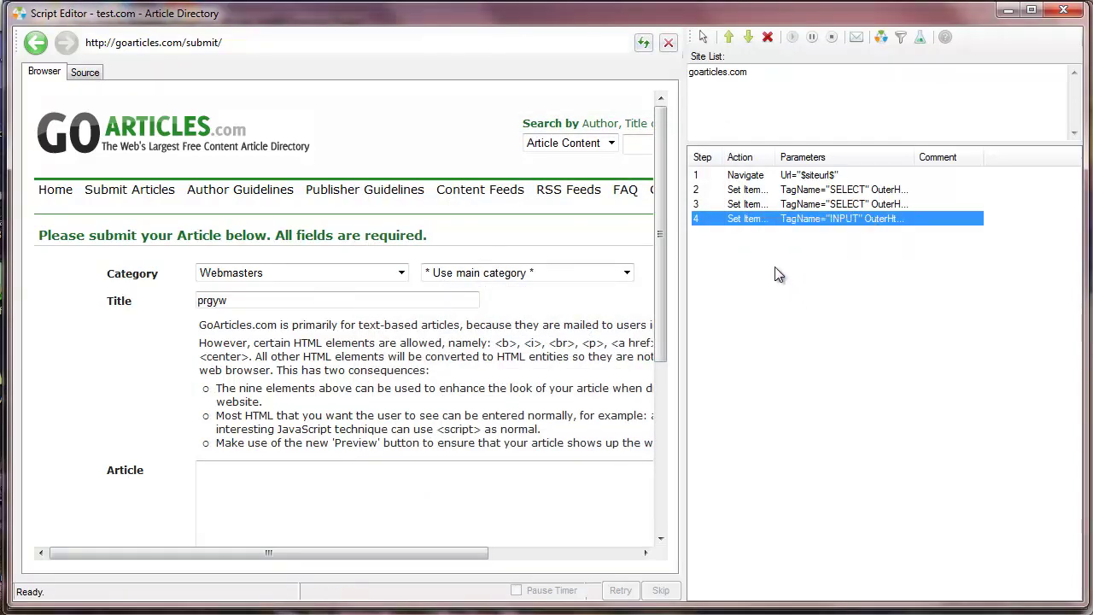
drag(242, 301, 186, 300)
right_click(818, 219)
click(848, 287)
right_click(796, 220)
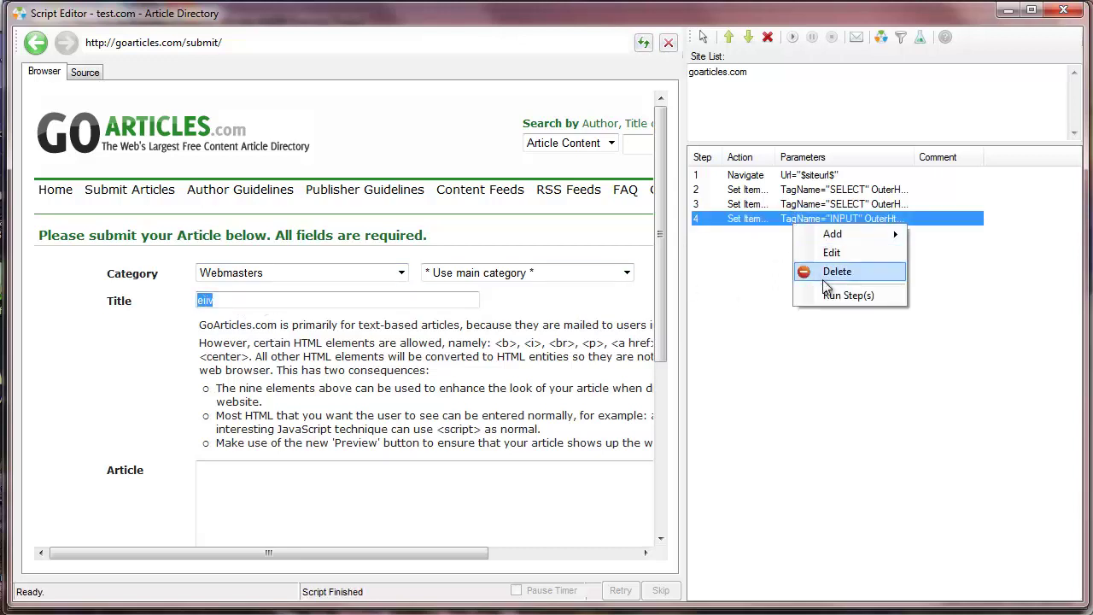
click(828, 293)
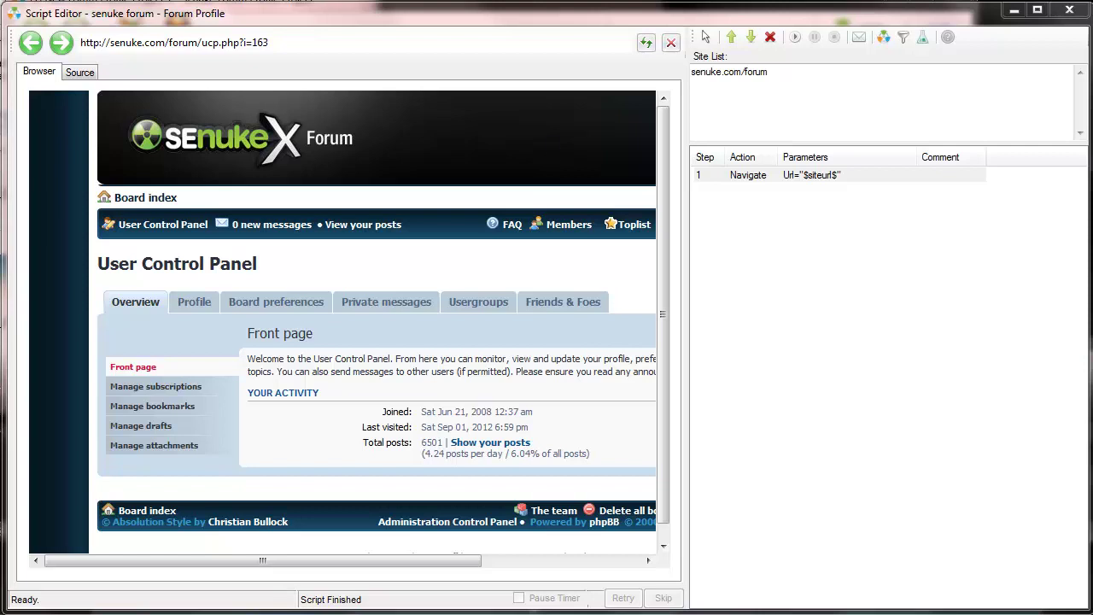
Open the Edit signature page in the profile section of the SEnuke forum's User Control Panel
click(776, 264)
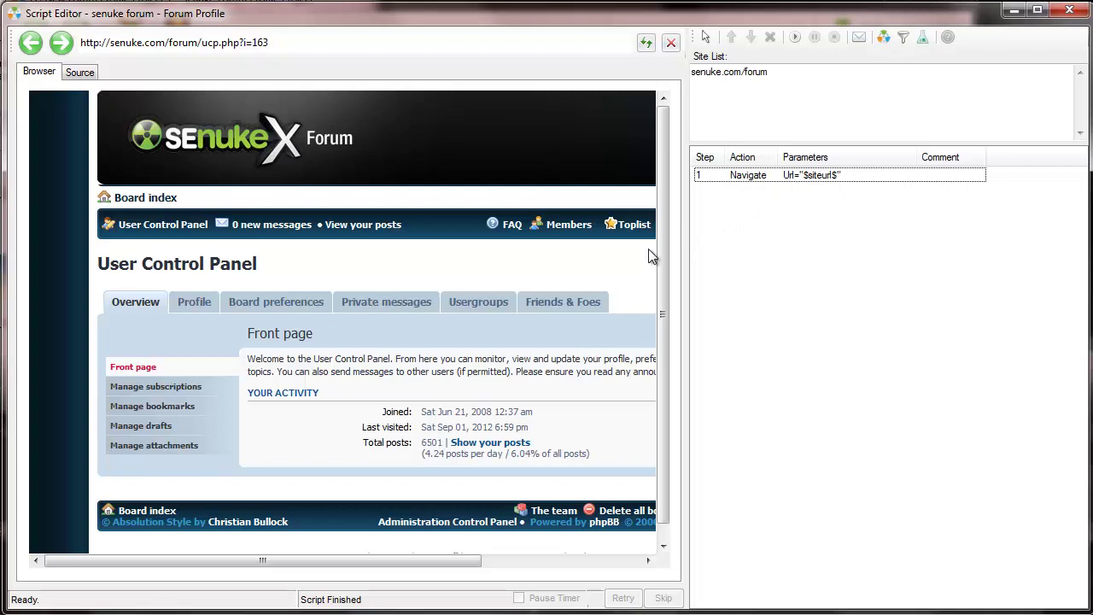
click(197, 308)
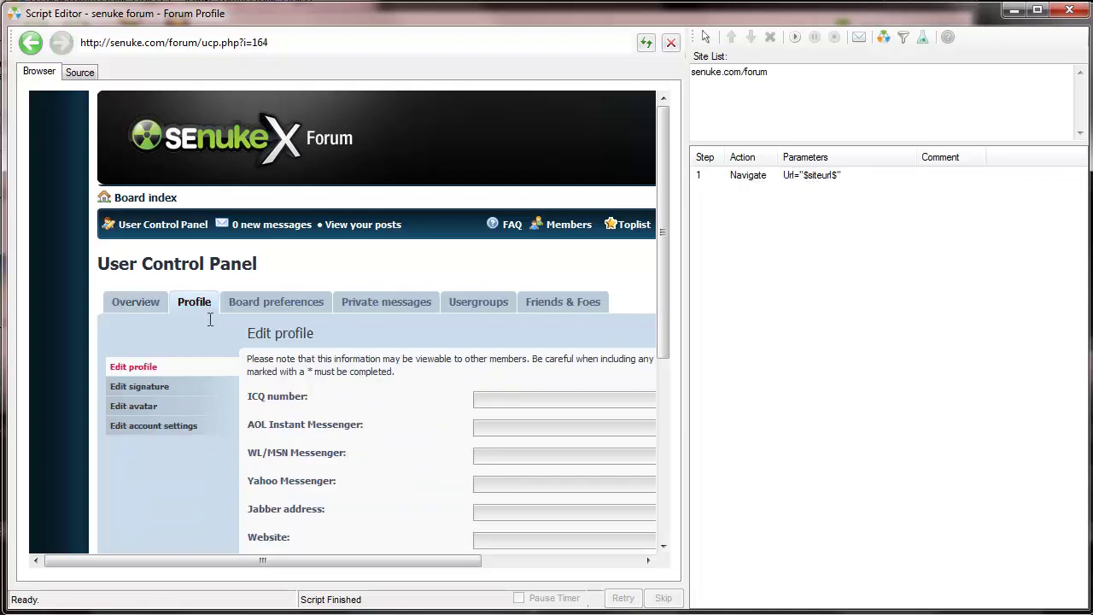
click(171, 387)
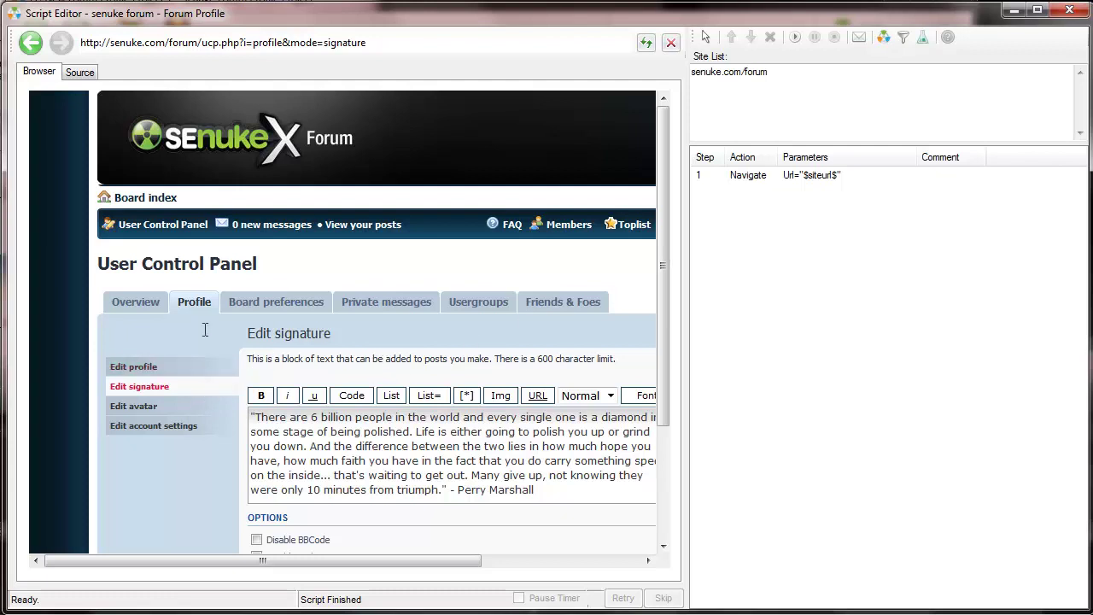
Add a Set Element Value step for the signature text area with the value $LinkBBCode$, save it and stop picking page elements
click(706, 37)
click(464, 443)
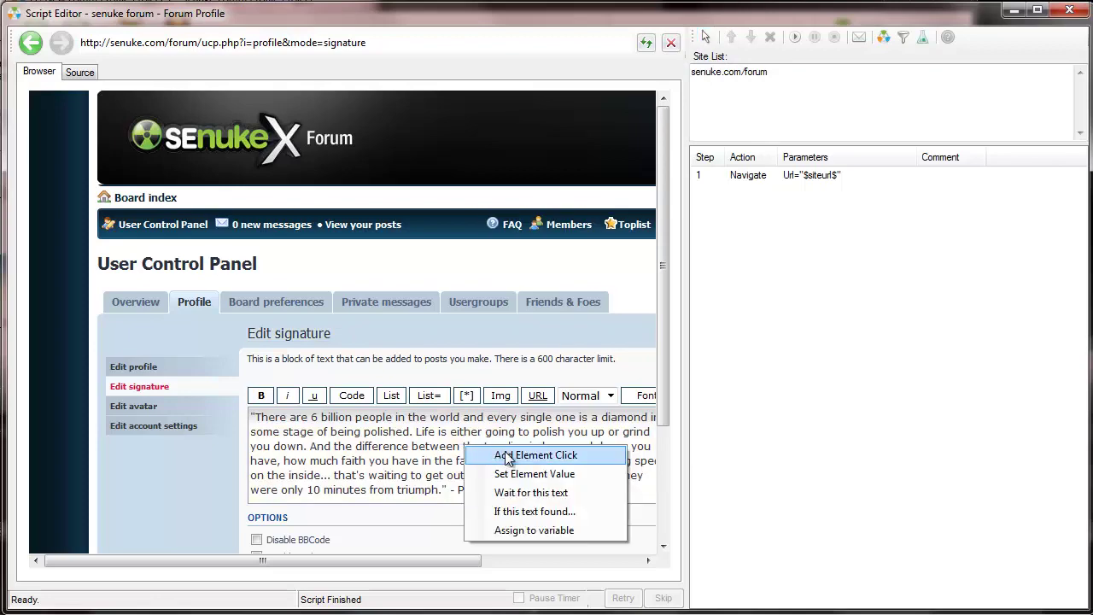
click(514, 473)
click(708, 307)
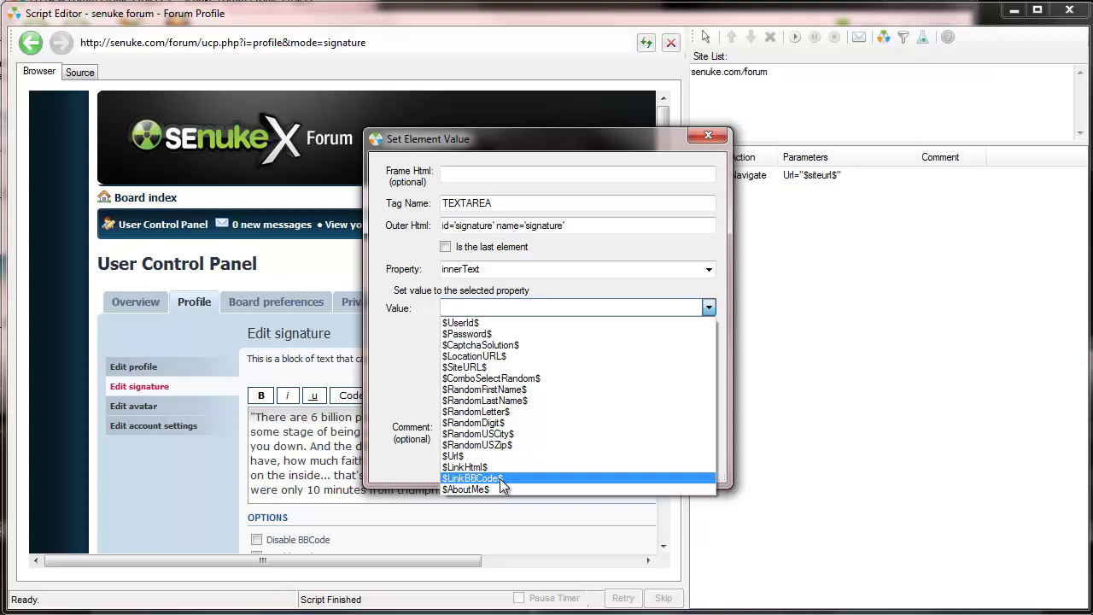
click(502, 480)
click(642, 461)
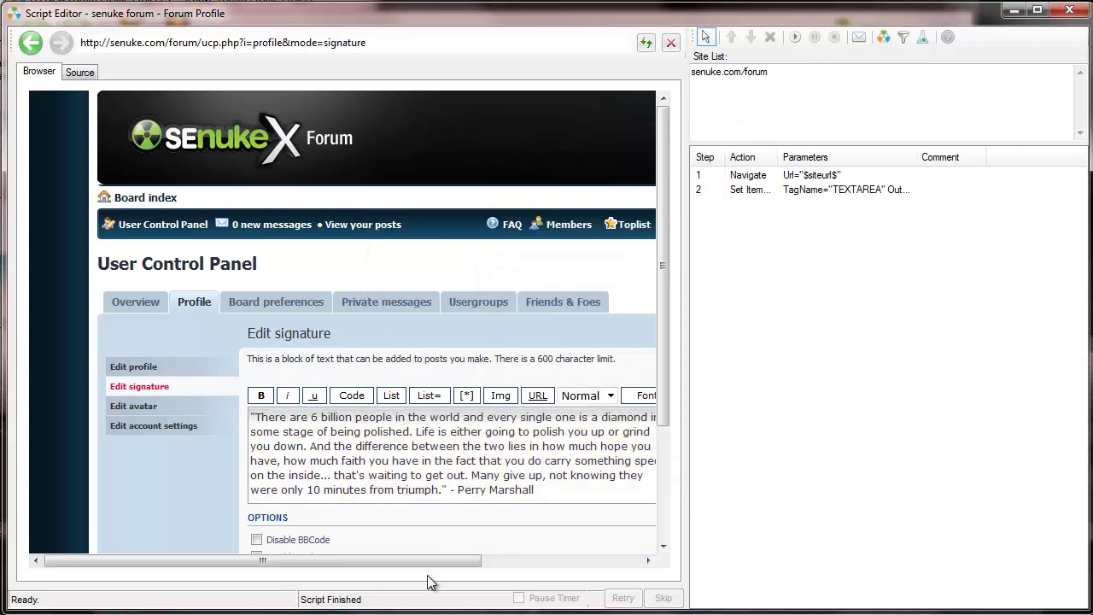
click(706, 37)
drag(340, 539, 265, 540)
drag(359, 561, 391, 561)
click(551, 412)
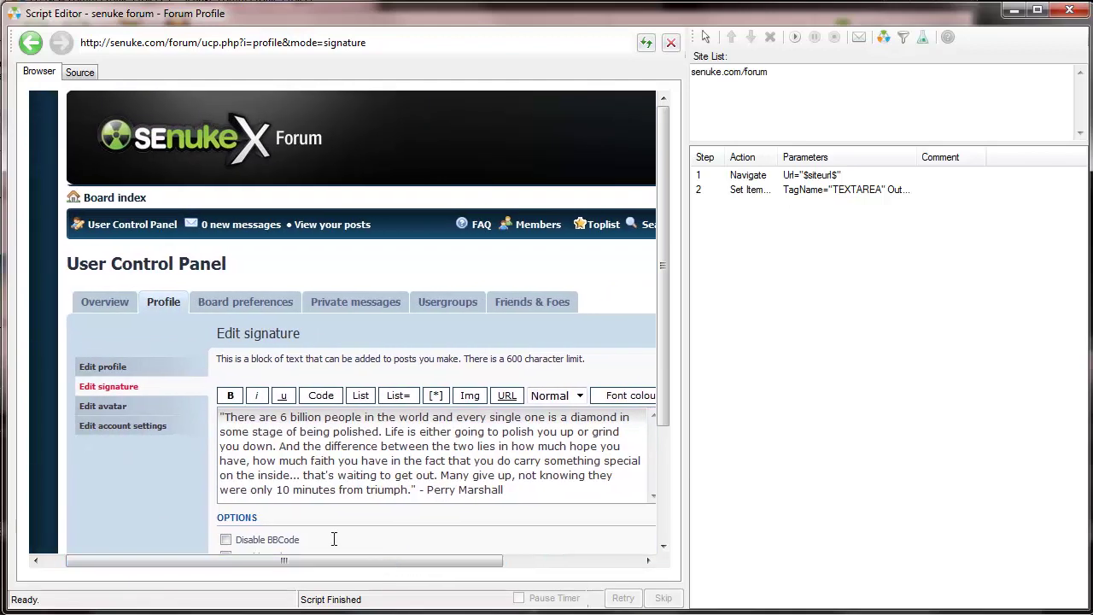
mouse_move(334, 539)
mouse_down()
mouse_move(273, 539)
mouse_move(316, 541)
mouse_up()
Review the variables available for step 2's value, keep $LinkBBCode$ and save the step
double_click(744, 191)
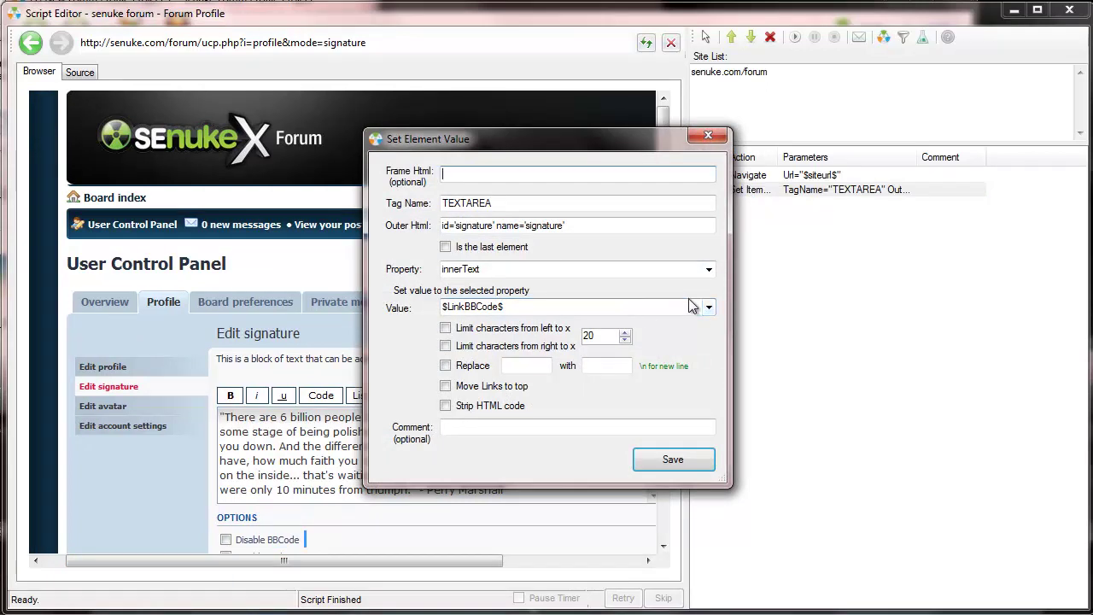
click(708, 309)
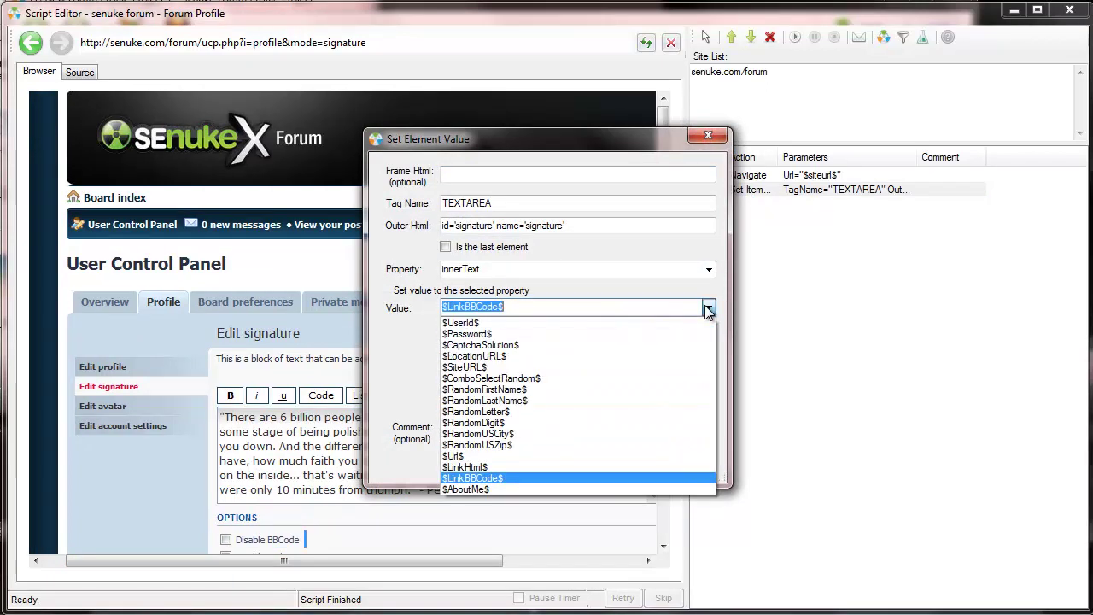
click(709, 310)
click(674, 459)
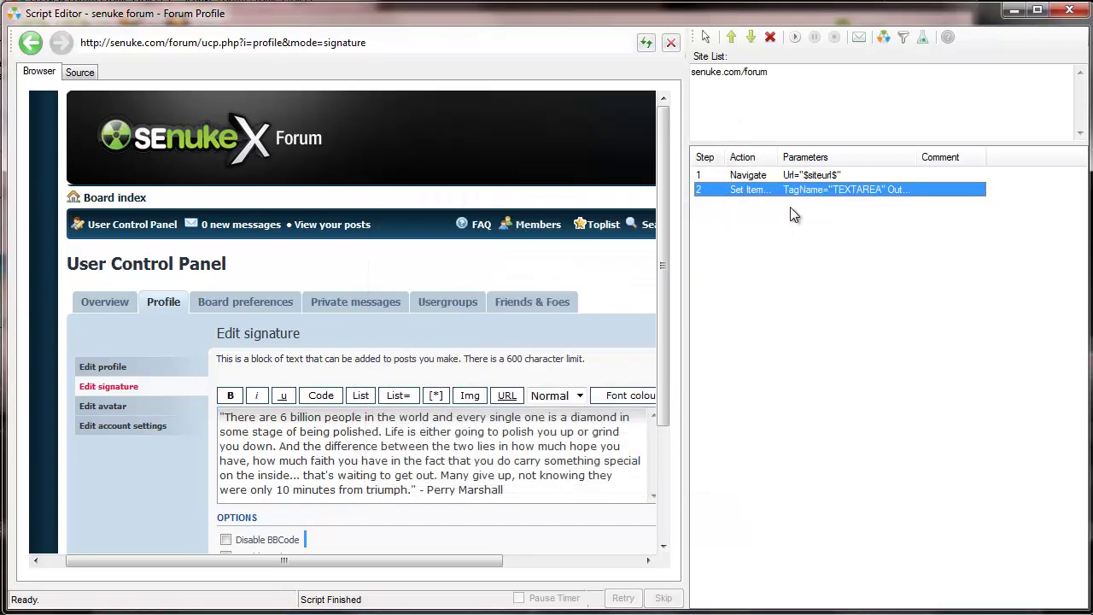
Run step 2 to fill the signature box and examine the inserted BBCode links
right_click(803, 197)
click(833, 269)
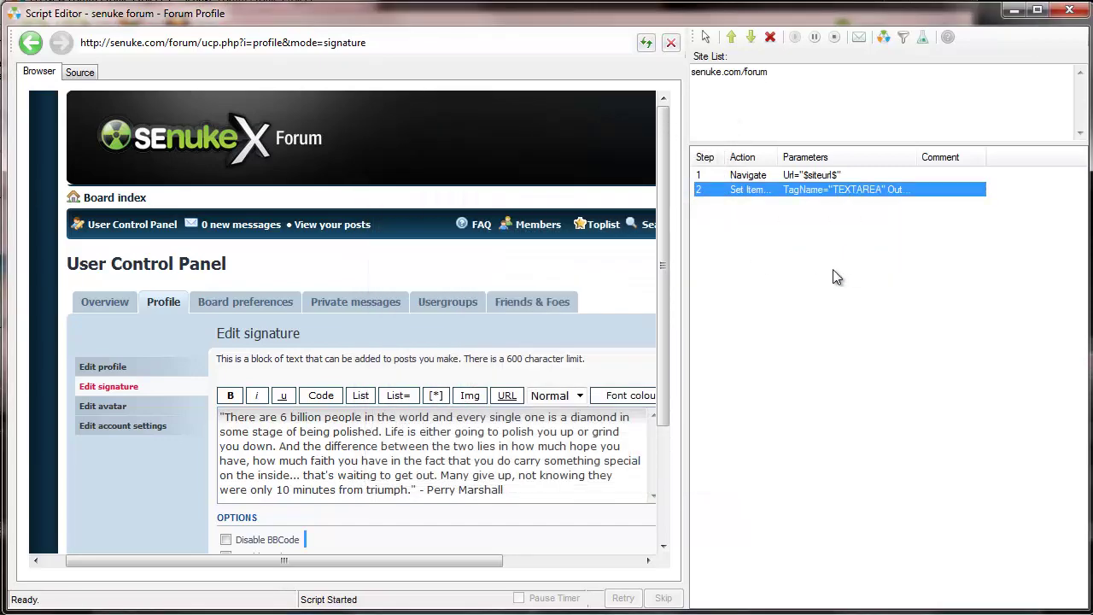
drag(446, 445, 214, 408)
drag(658, 359, 662, 395)
click(409, 389)
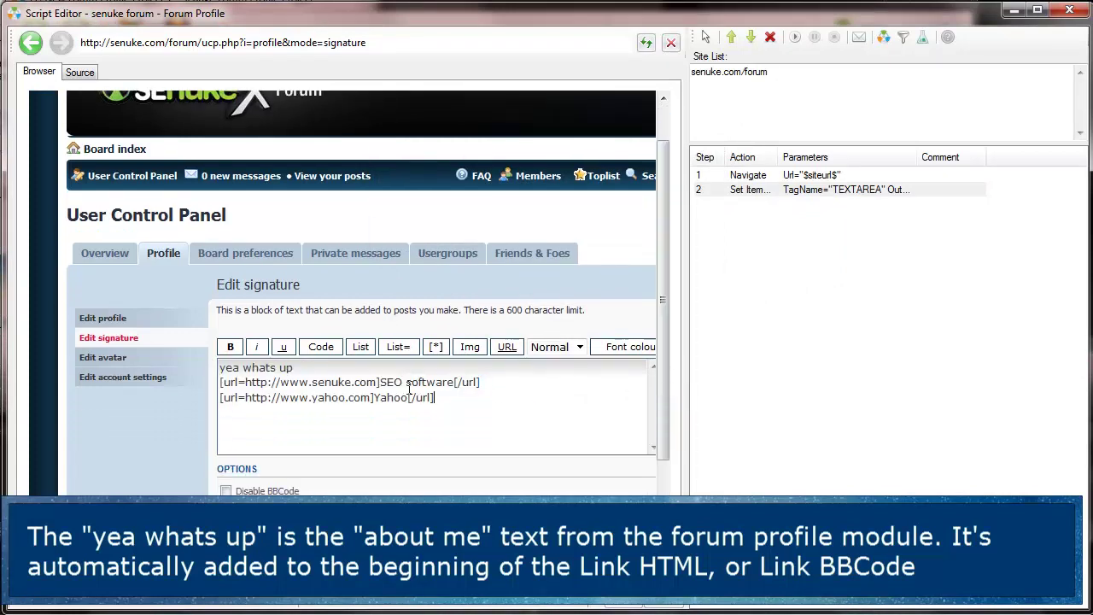
drag(222, 382, 370, 377)
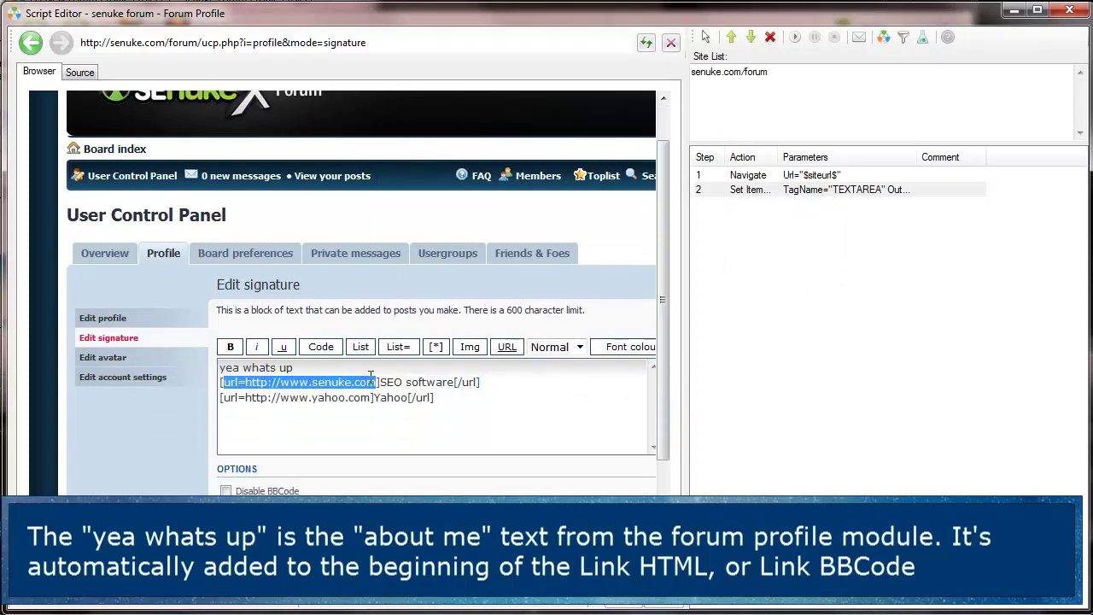
drag(499, 381, 221, 382)
click(475, 409)
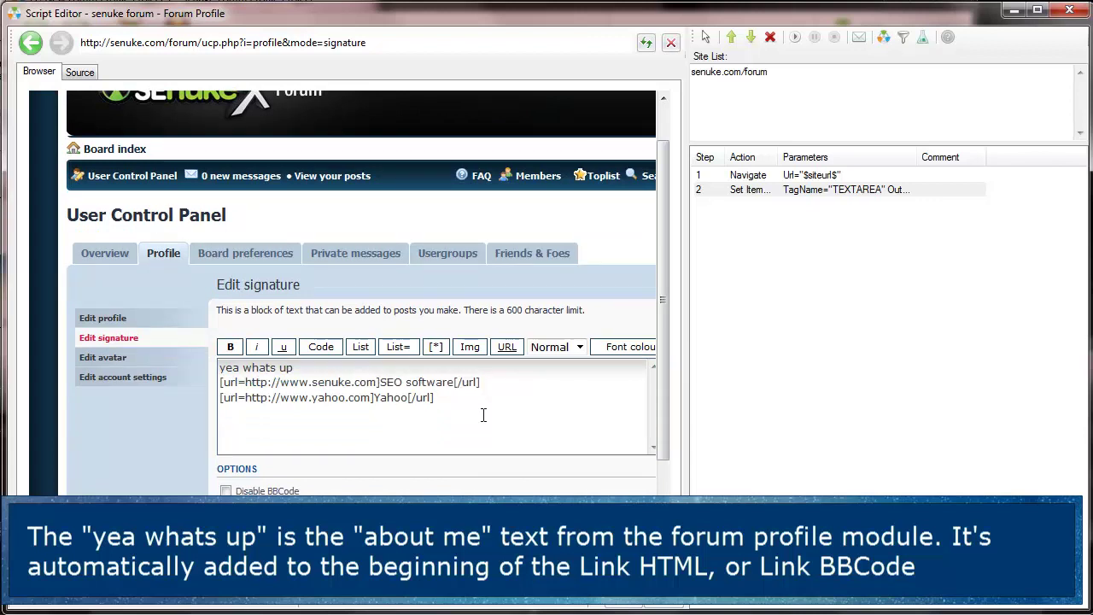
Preview the forum signature and compare the rendered links with the BBCode in the signature box
click(484, 554)
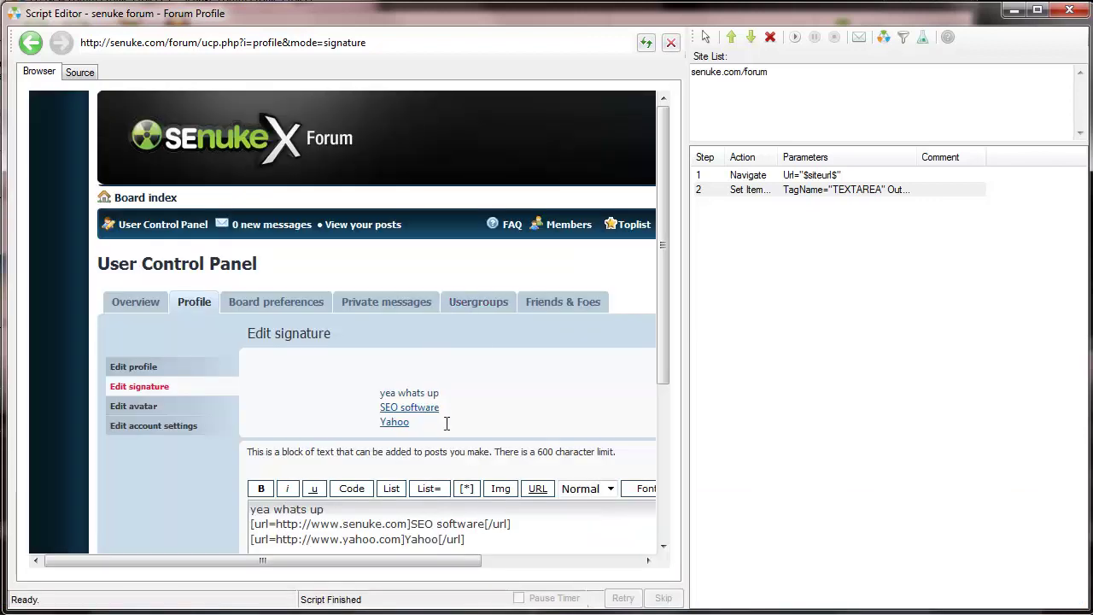
drag(447, 424, 383, 396)
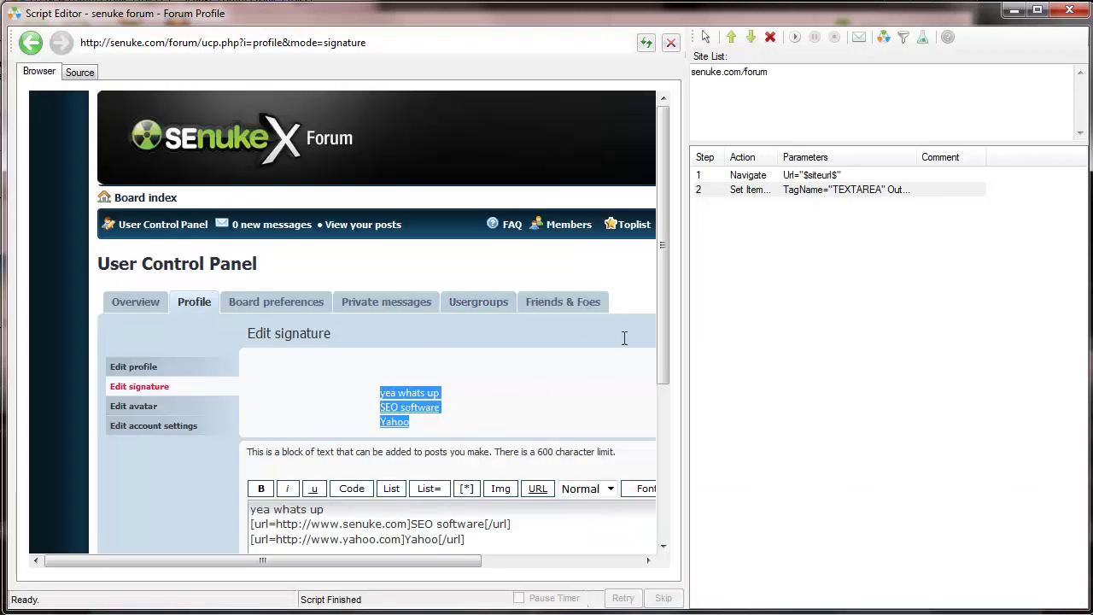
drag(666, 346, 662, 415)
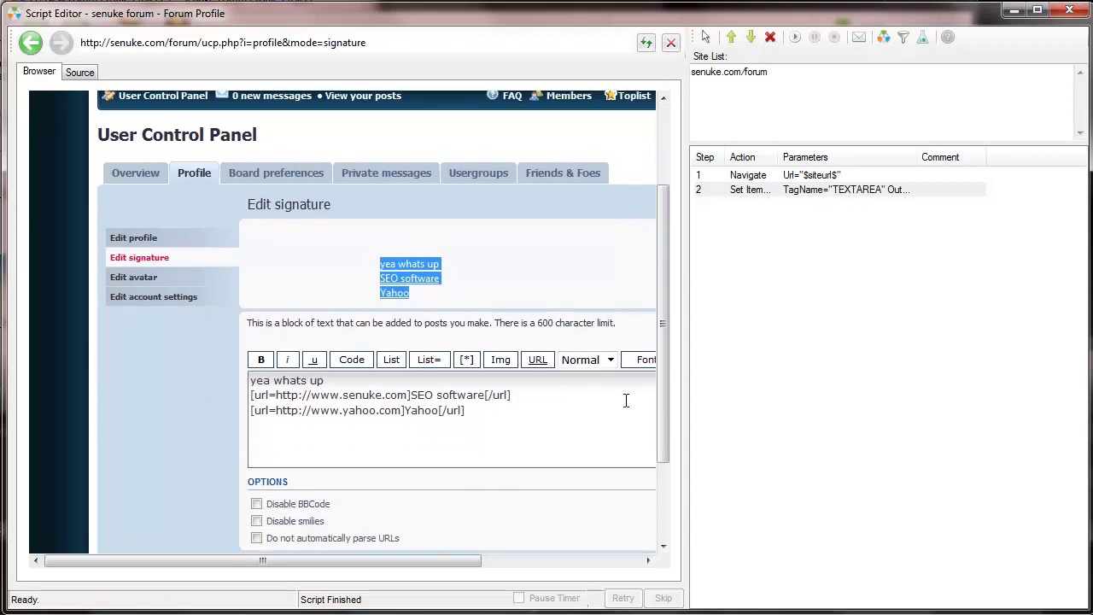
click(548, 298)
Set step 2 to replace each new line (\n) with a comma and a space, and save it
double_click(827, 189)
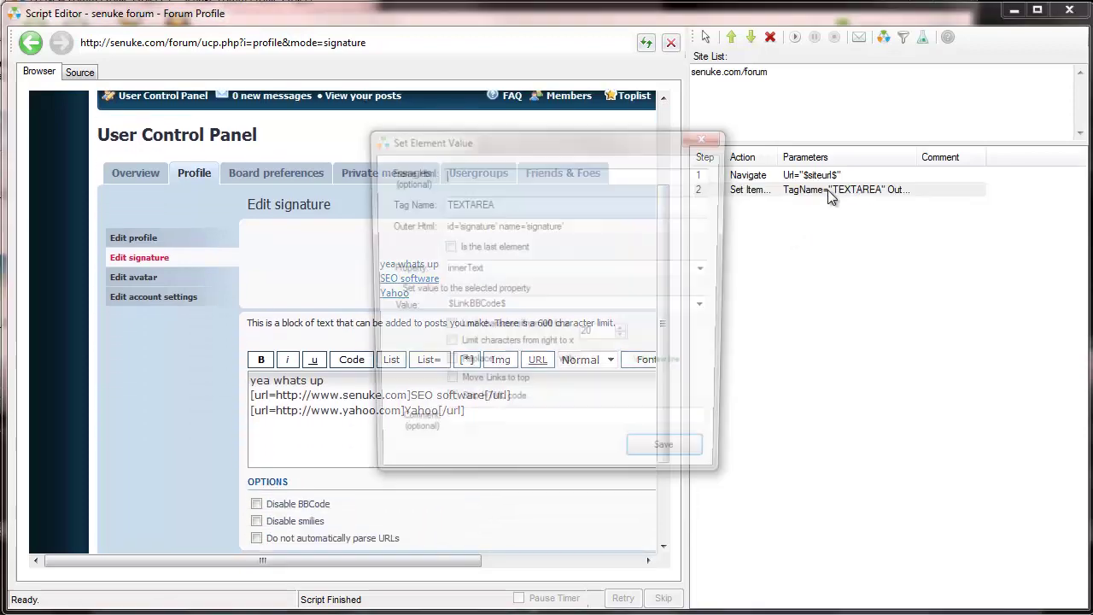
click(484, 365)
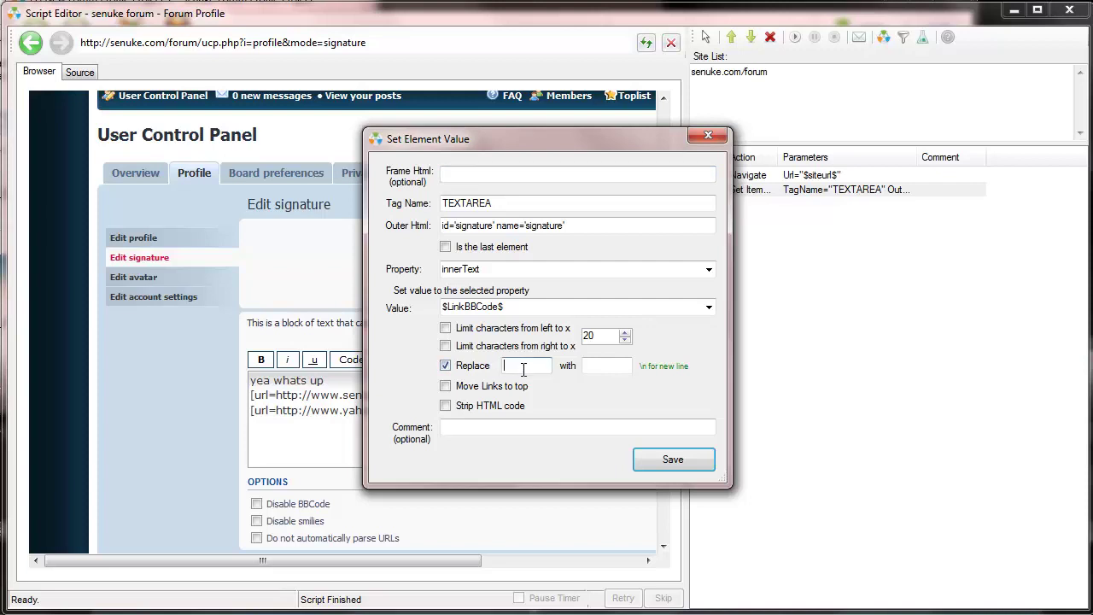
drag(486, 141, 707, 213)
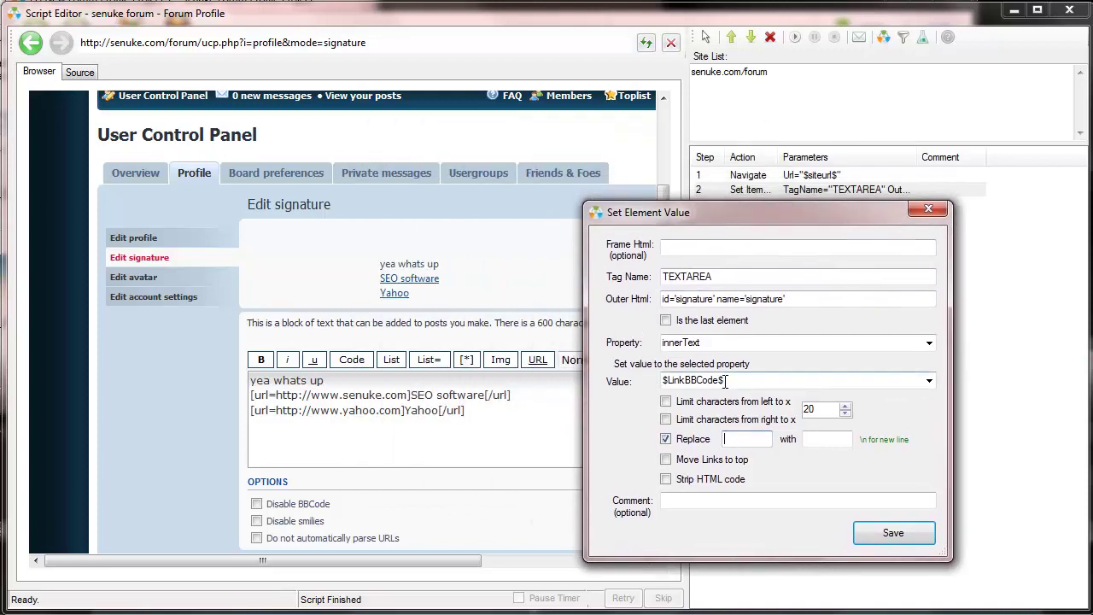
click(832, 444)
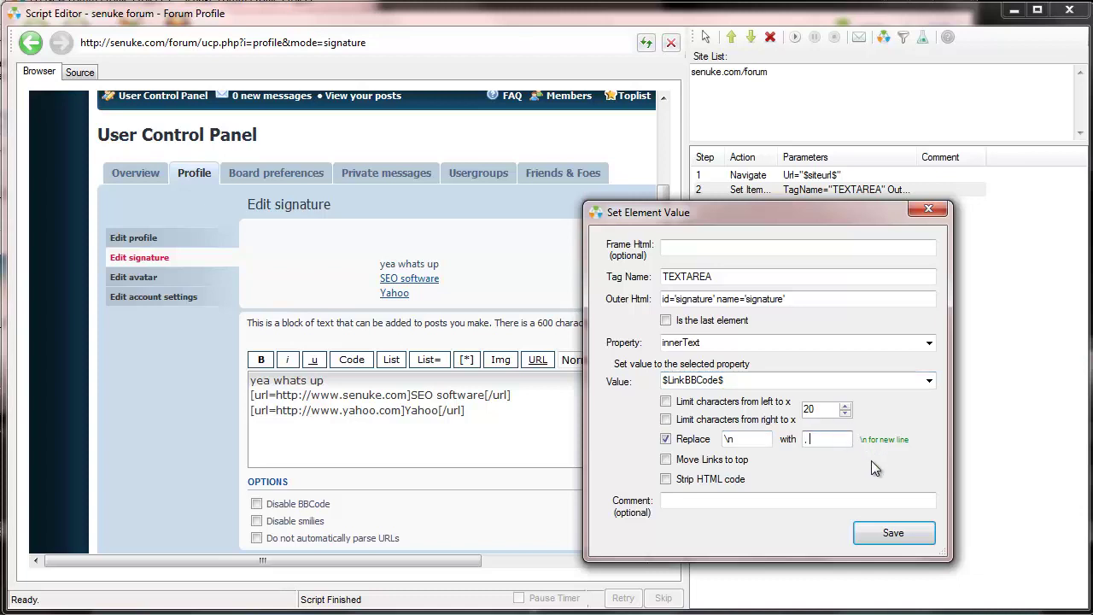
click(891, 533)
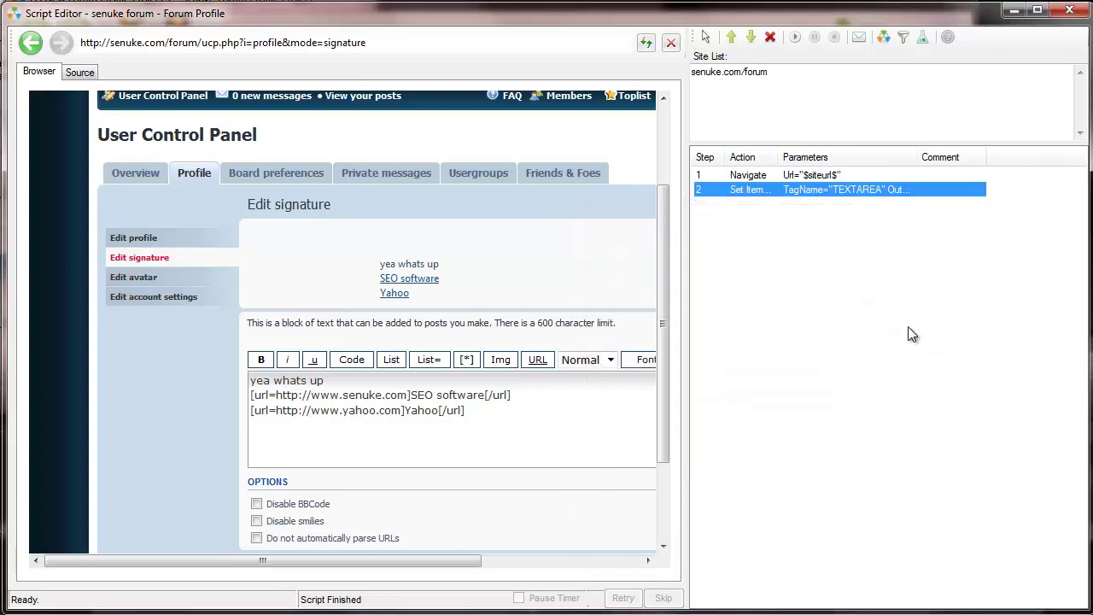
Run step 2 with the new-line replacement and preview the signature to check its links on one line
right_click(829, 190)
click(858, 267)
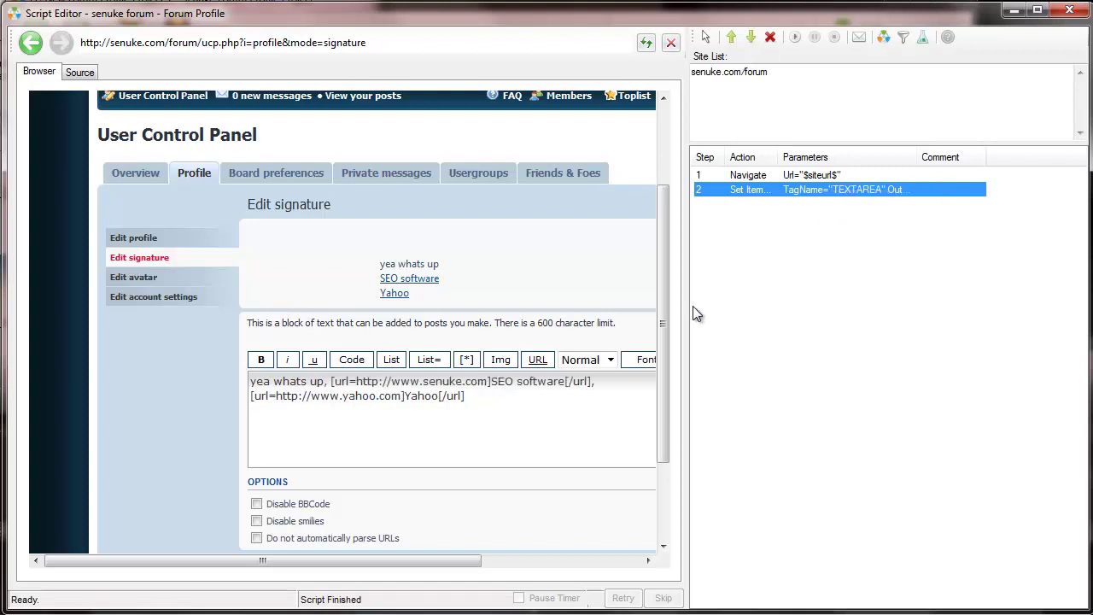
drag(662, 323, 670, 372)
click(513, 481)
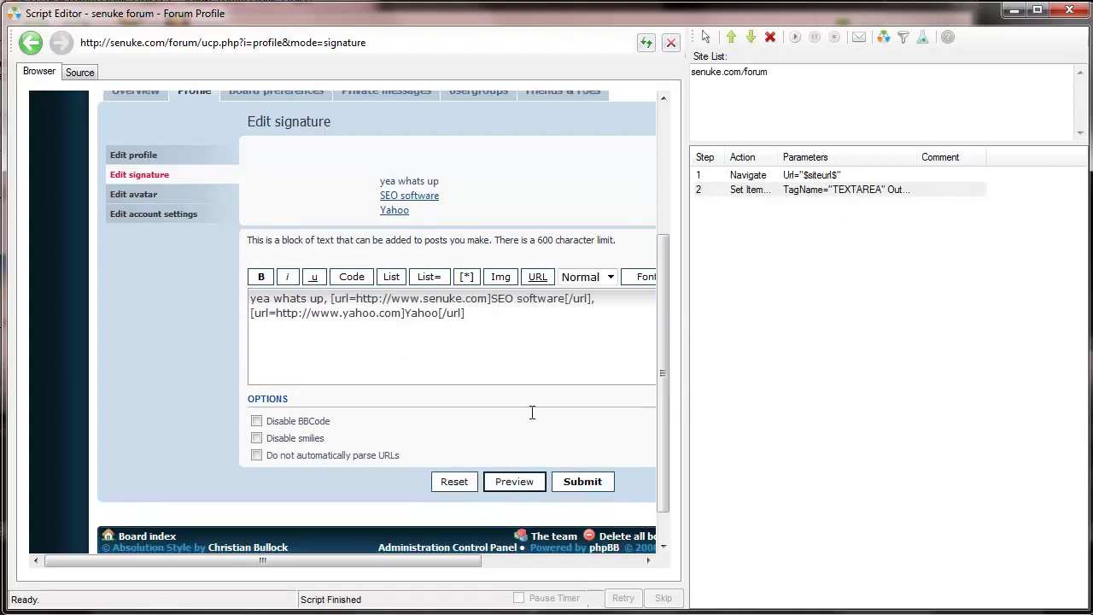
drag(540, 398, 422, 398)
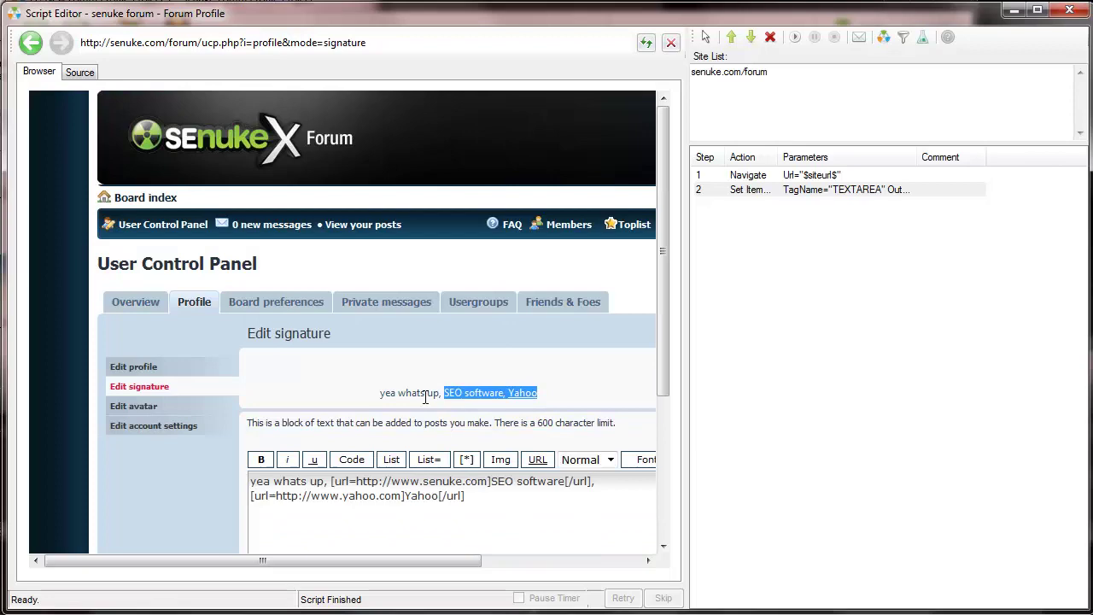
triple_click(379, 395)
Turn off the text replacement in step 2, change its value to $LinkHtml$ and save it
double_click(865, 190)
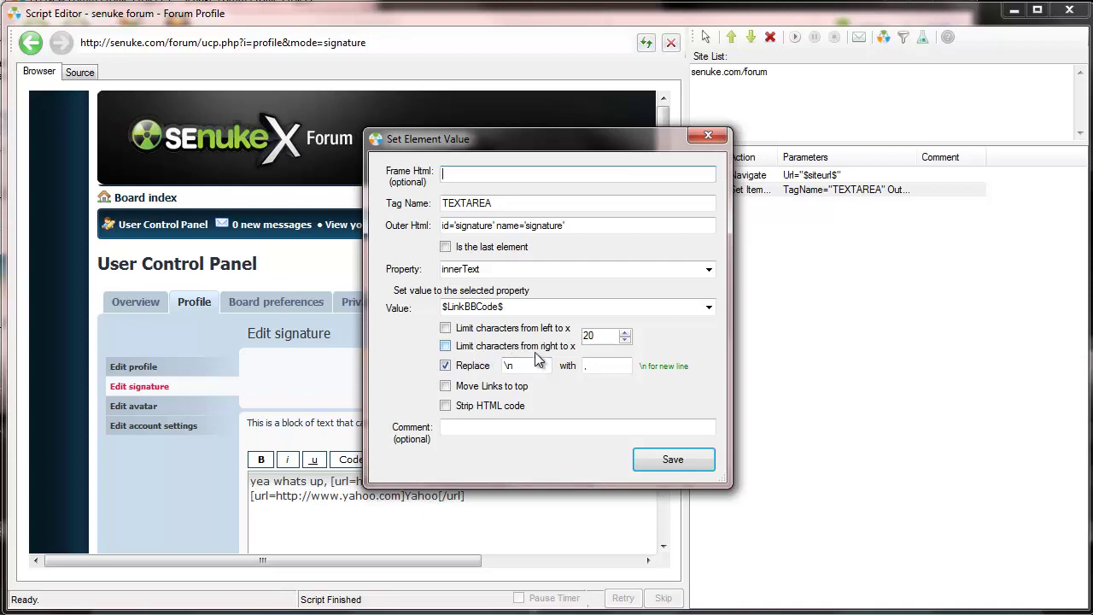
click(484, 367)
click(709, 306)
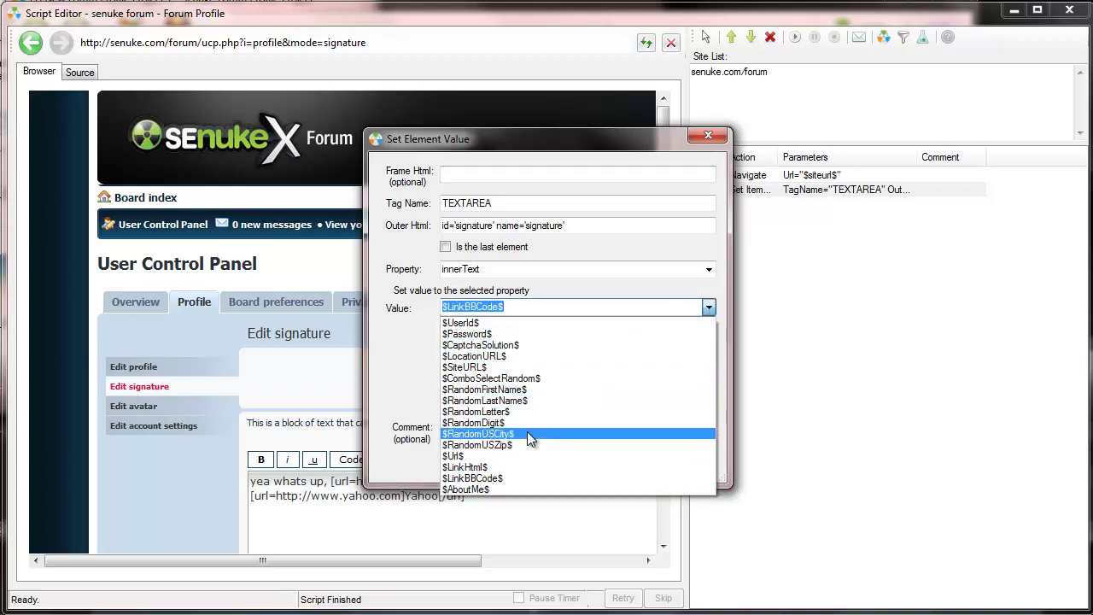
click(496, 468)
click(676, 461)
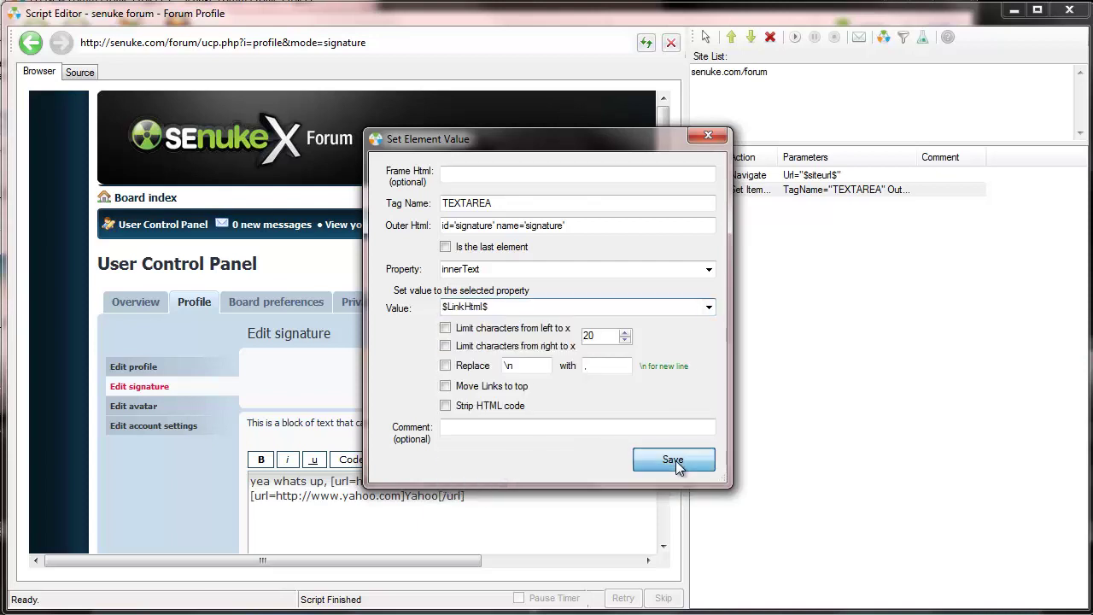
Run step 2 with $LinkHtml$ and preview the signature to check how the forum renders the HTML links
right_click(781, 192)
click(810, 253)
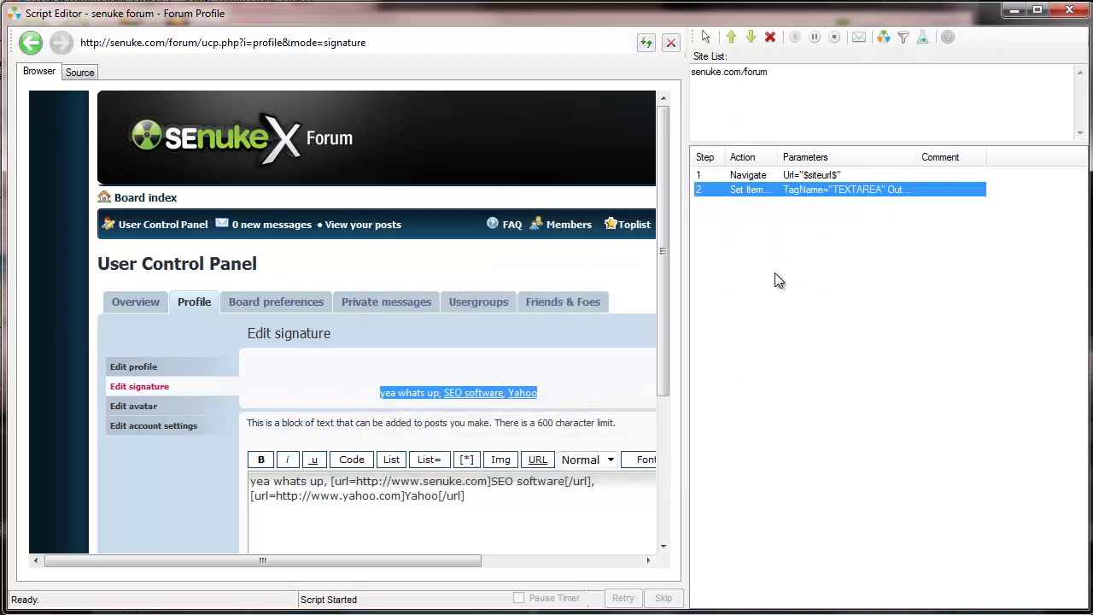
drag(670, 236, 666, 337)
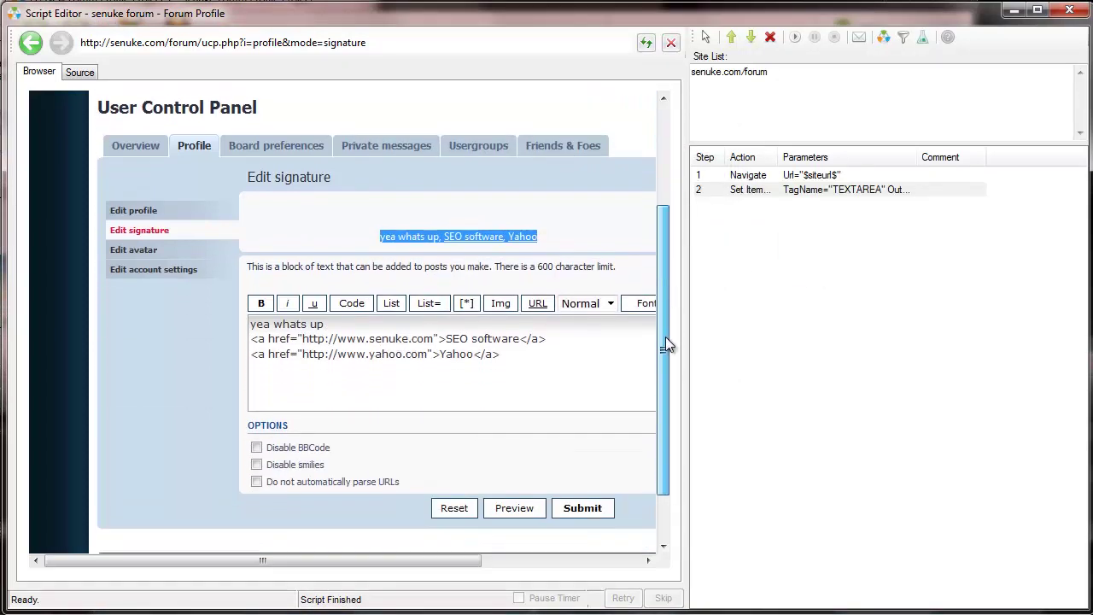
click(522, 511)
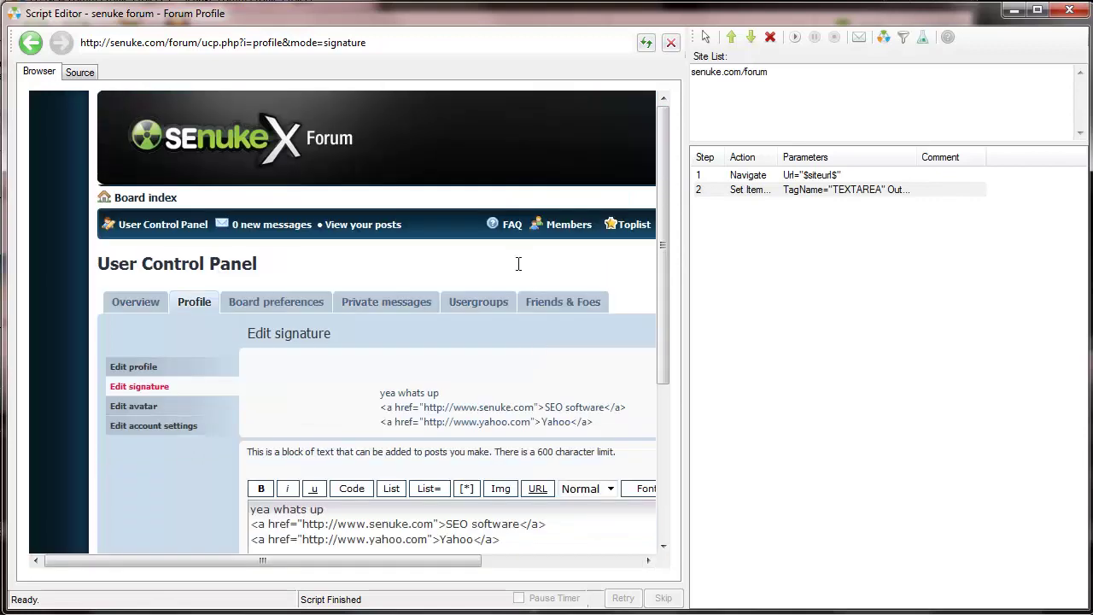
drag(379, 395, 568, 410)
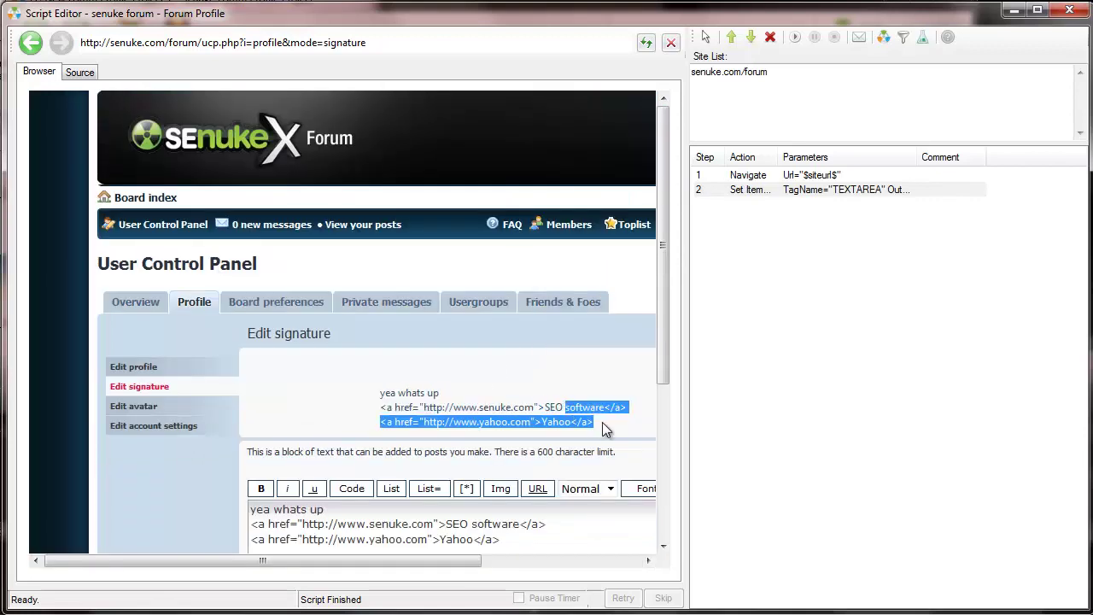
Compare the HTML links in the signature preview with the code in the signature text box
click(607, 423)
drag(661, 343, 667, 405)
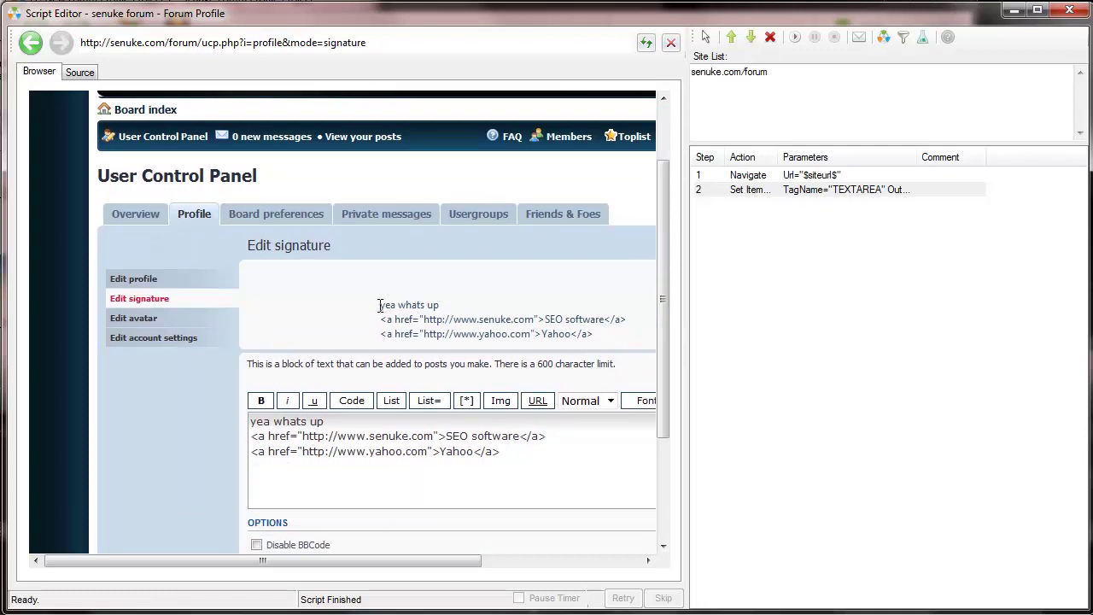
click(594, 451)
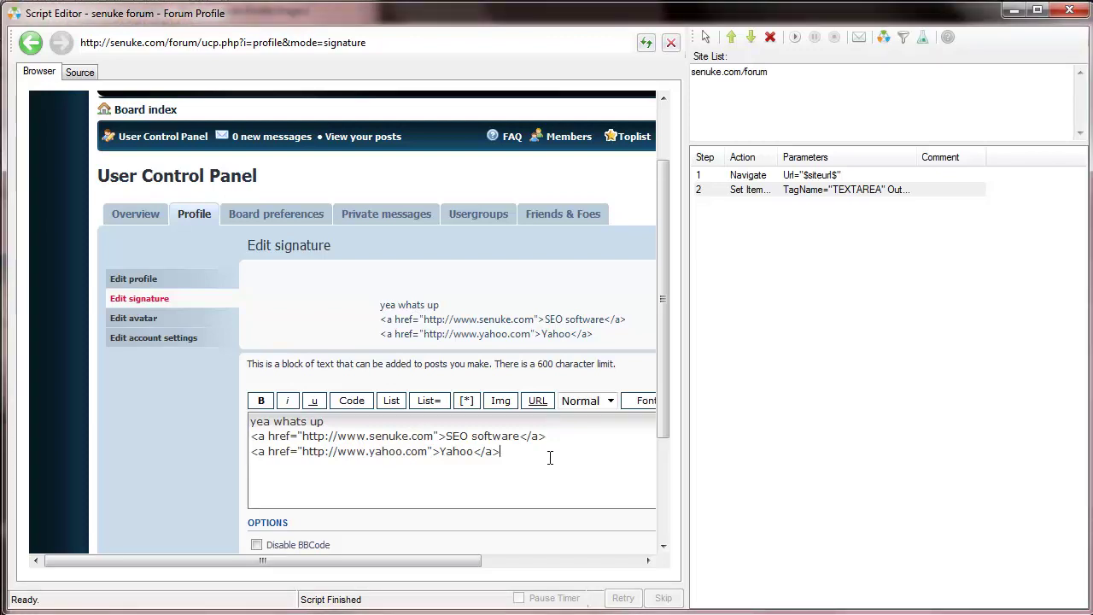
Switch to the forum profile project and set it to add 1 random link from its URL list
click(1016, 9)
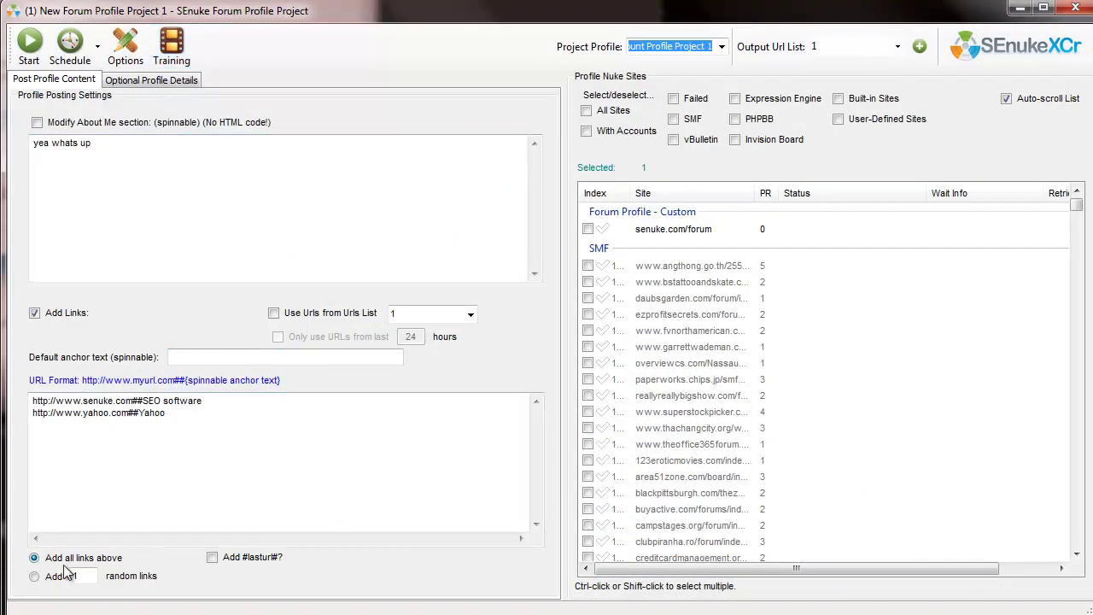
drag(202, 418, 32, 398)
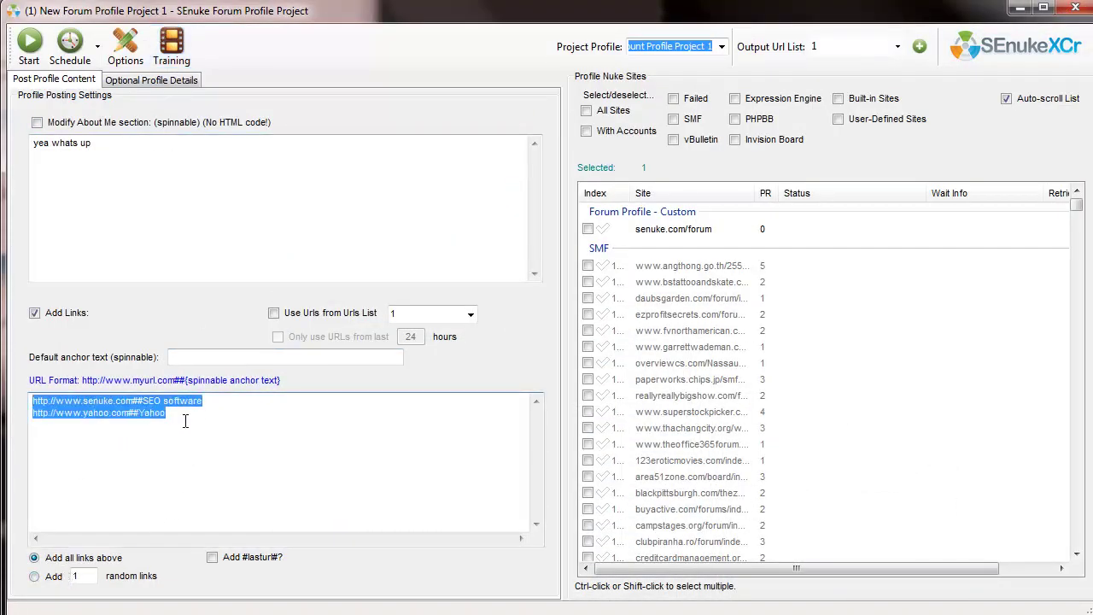
drag(185, 420, 14, 399)
click(53, 577)
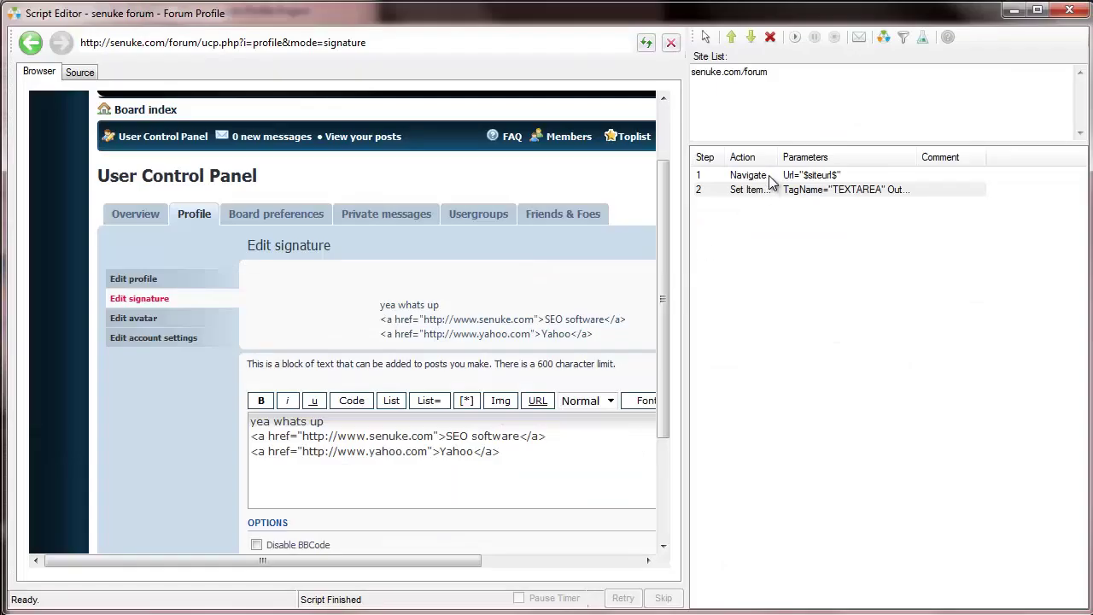
Run step 2 of the forum script again and check which HTML link fills the signature box
right_click(769, 190)
click(823, 261)
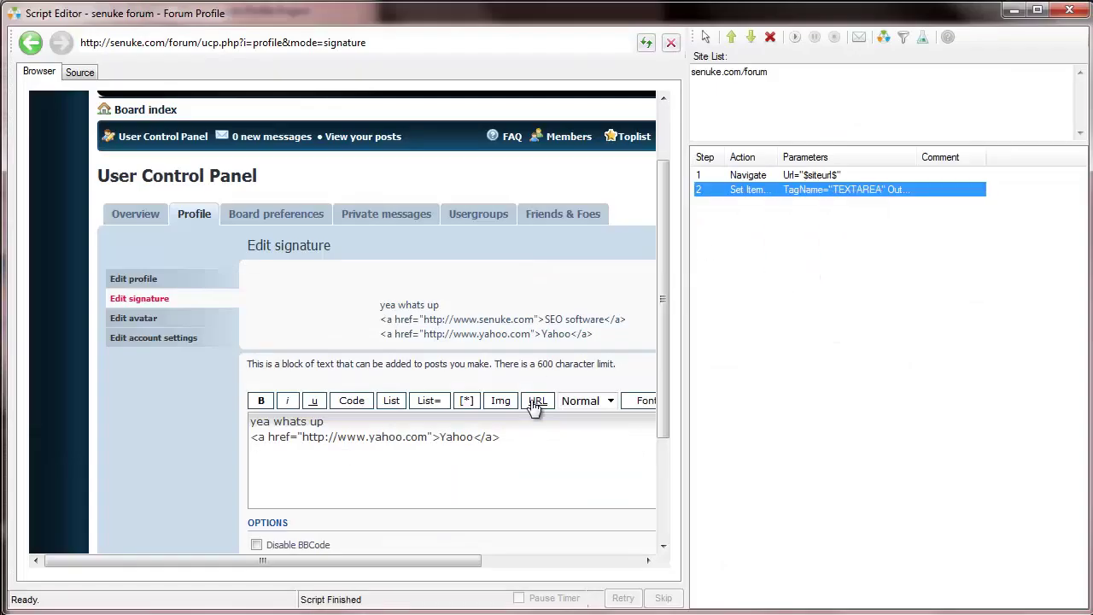
drag(535, 439, 230, 406)
click(419, 463)
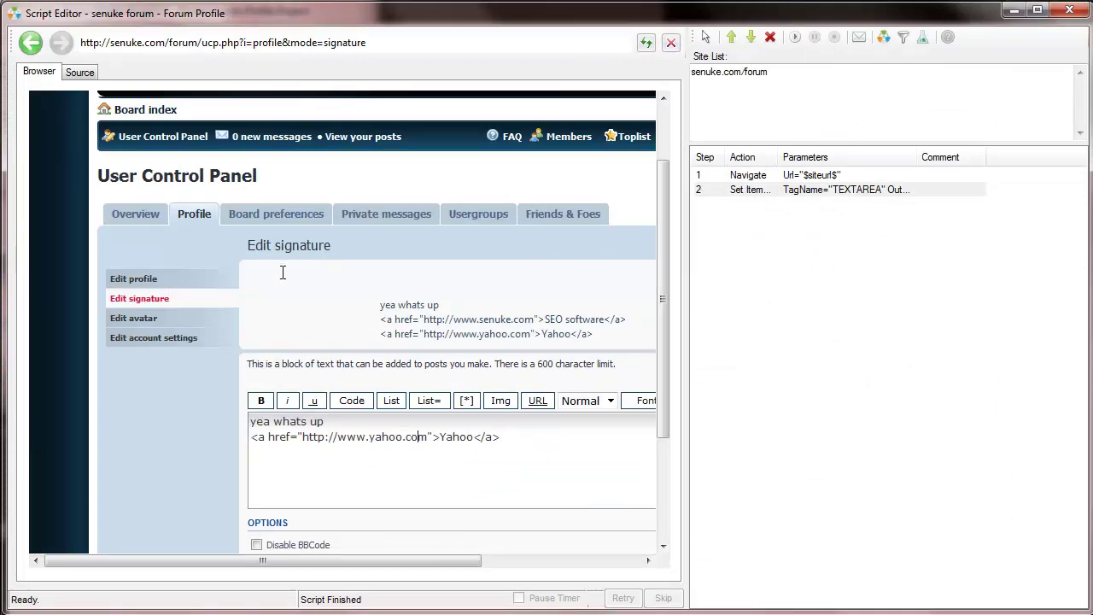
Open the forum's Edit profile page and locate its Website field
click(190, 278)
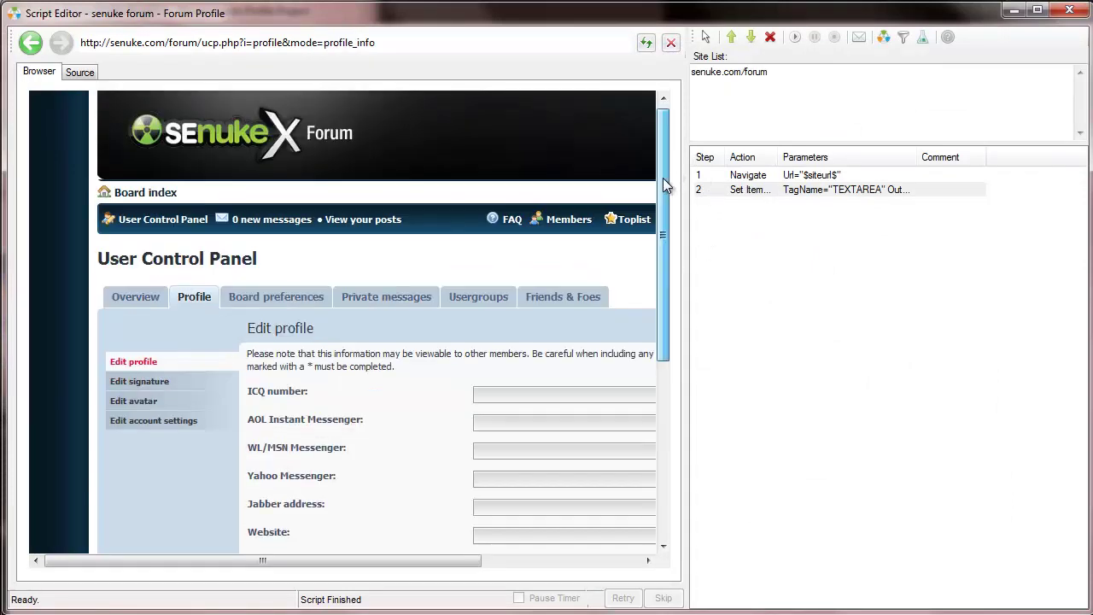
scroll(663, 177, down, 5)
click(517, 305)
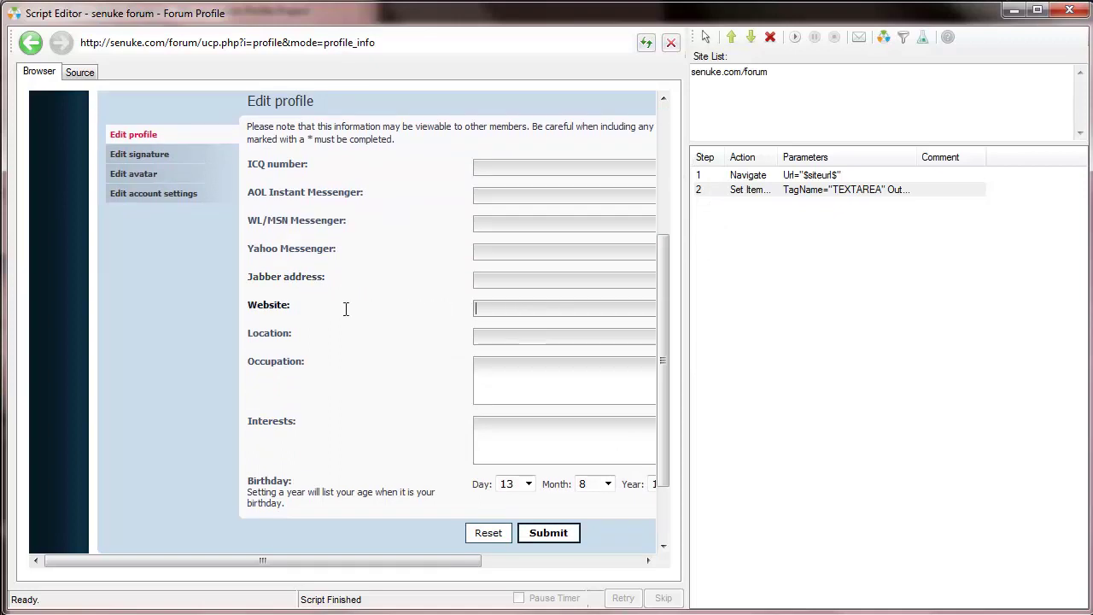
Add a Set Element Value step that fills the Website field with $Url$, save it and run it
click(706, 37)
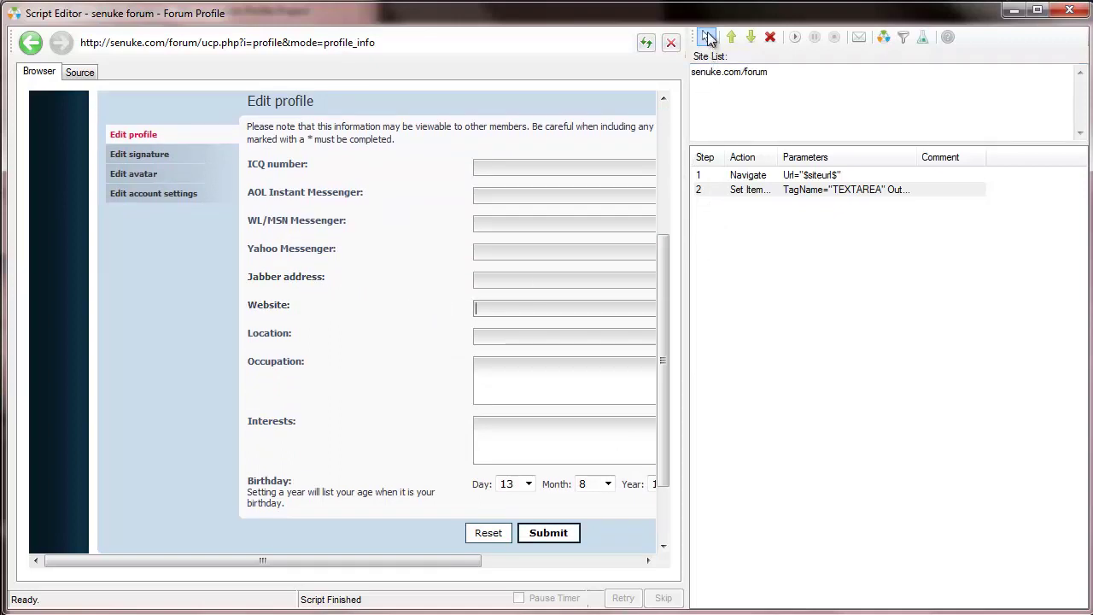
click(498, 305)
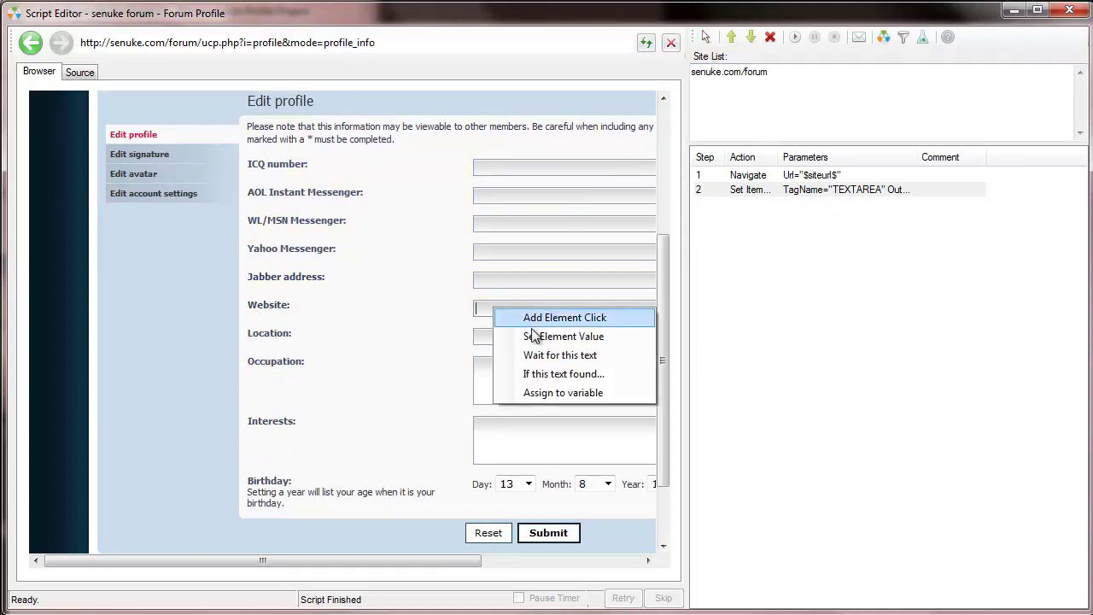
click(542, 337)
click(708, 309)
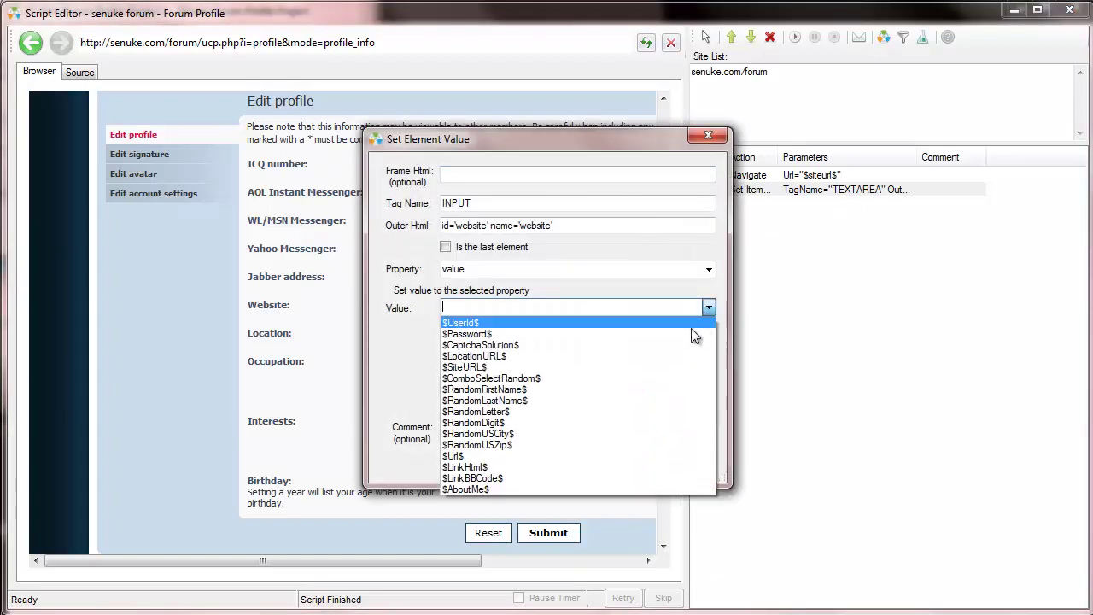
click(504, 445)
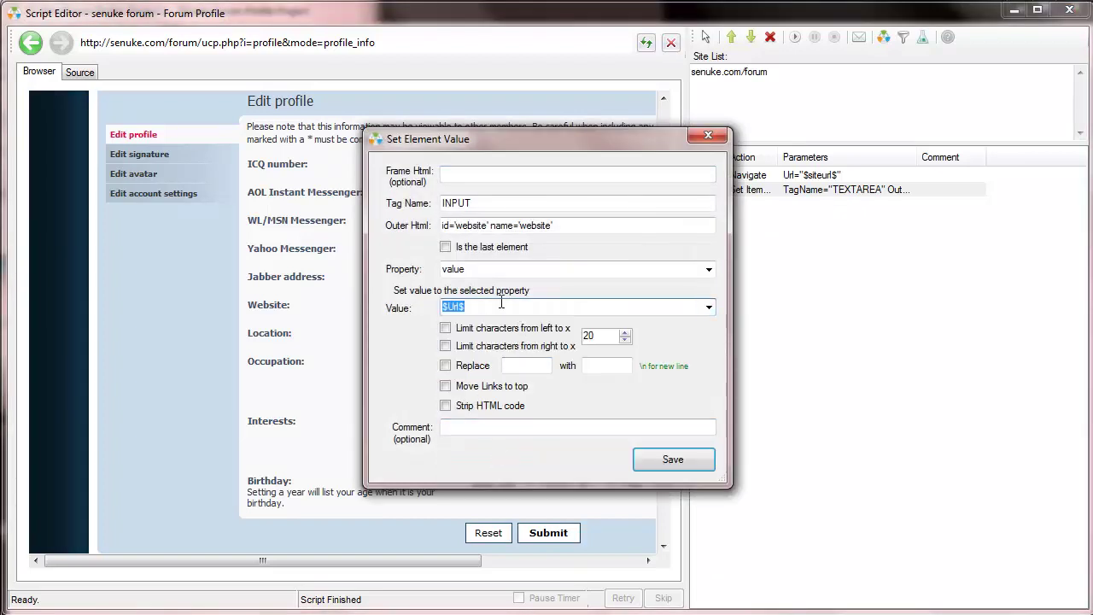
click(692, 462)
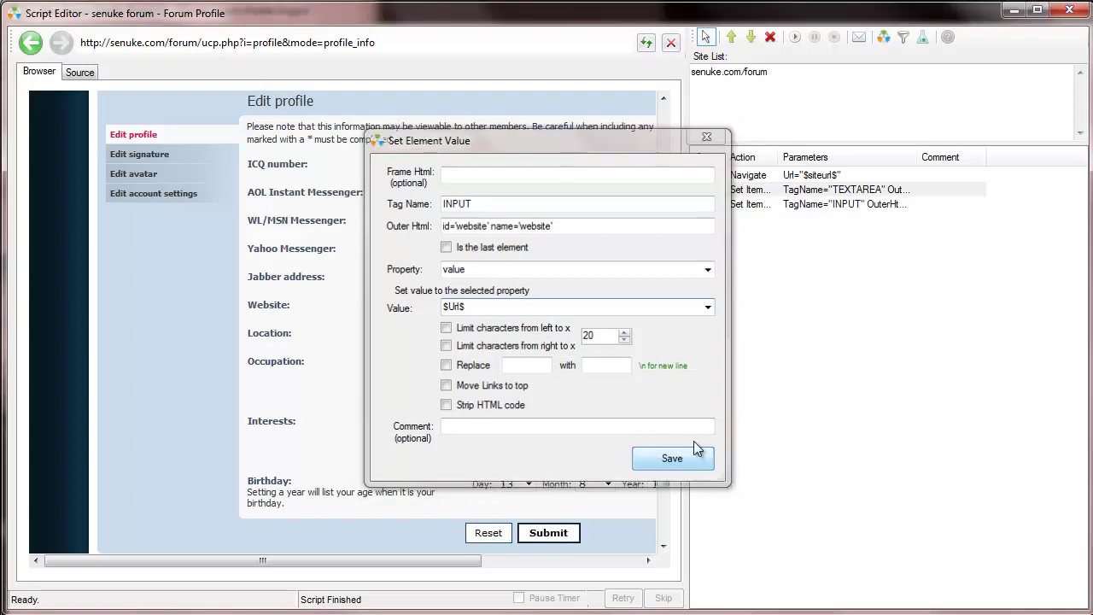
right_click(763, 214)
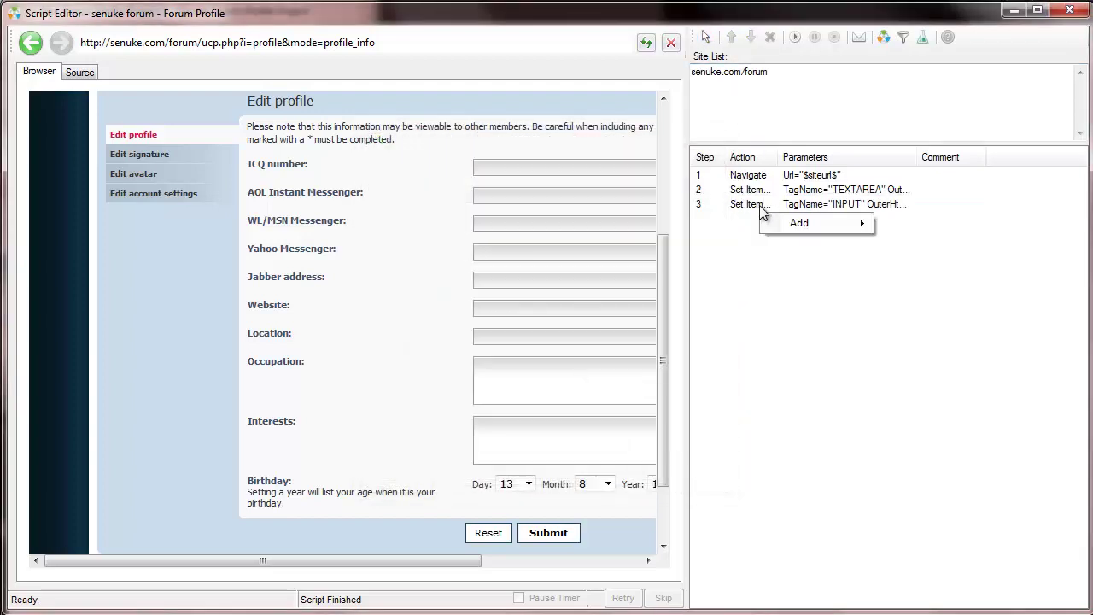
click(799, 276)
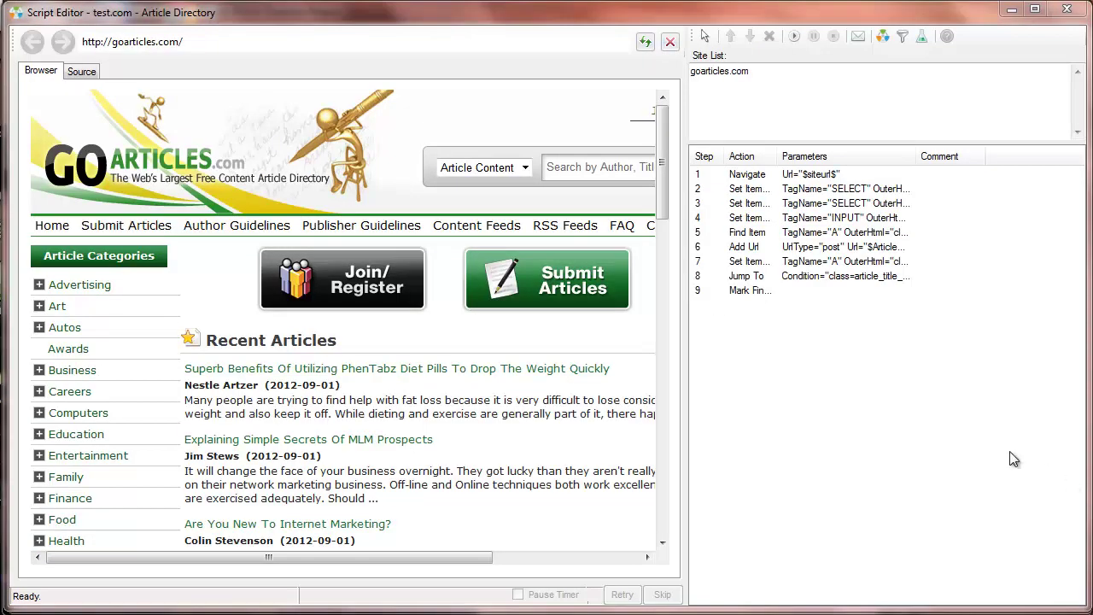
Examine the conditions offered for a new Check If step in the goarticles.com script, closing the dialog without saving
right_click(791, 335)
mouse_move(837, 337)
click(944, 378)
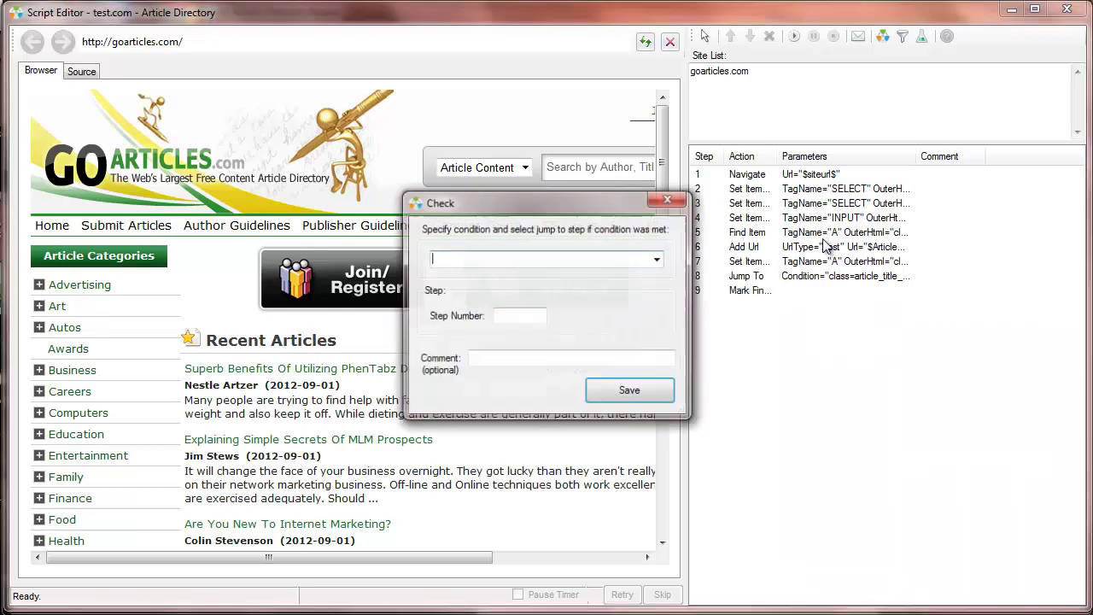
click(656, 259)
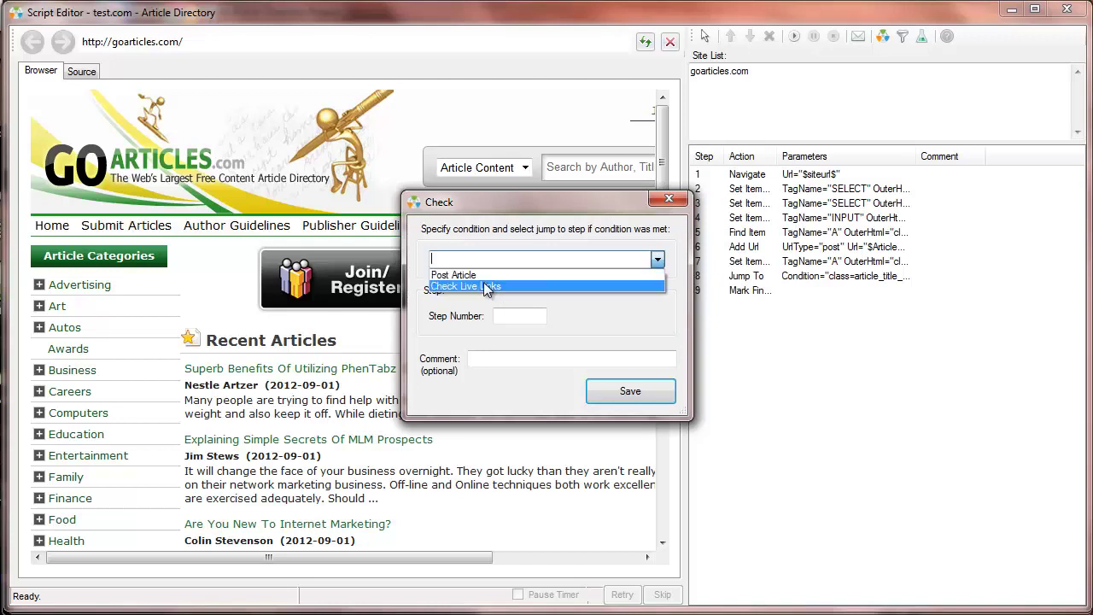
click(657, 261)
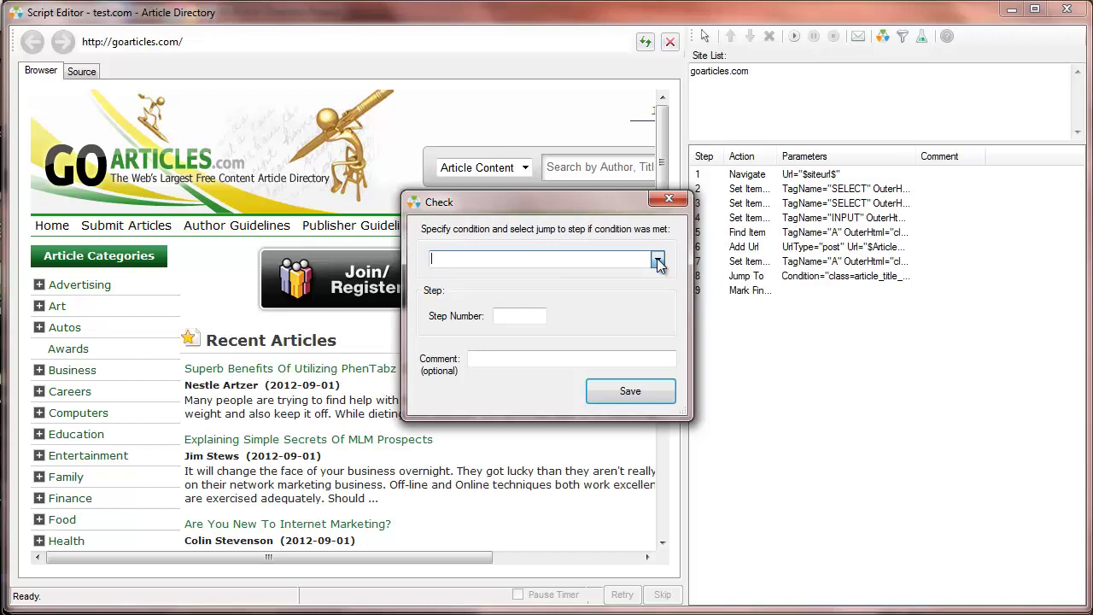
click(669, 199)
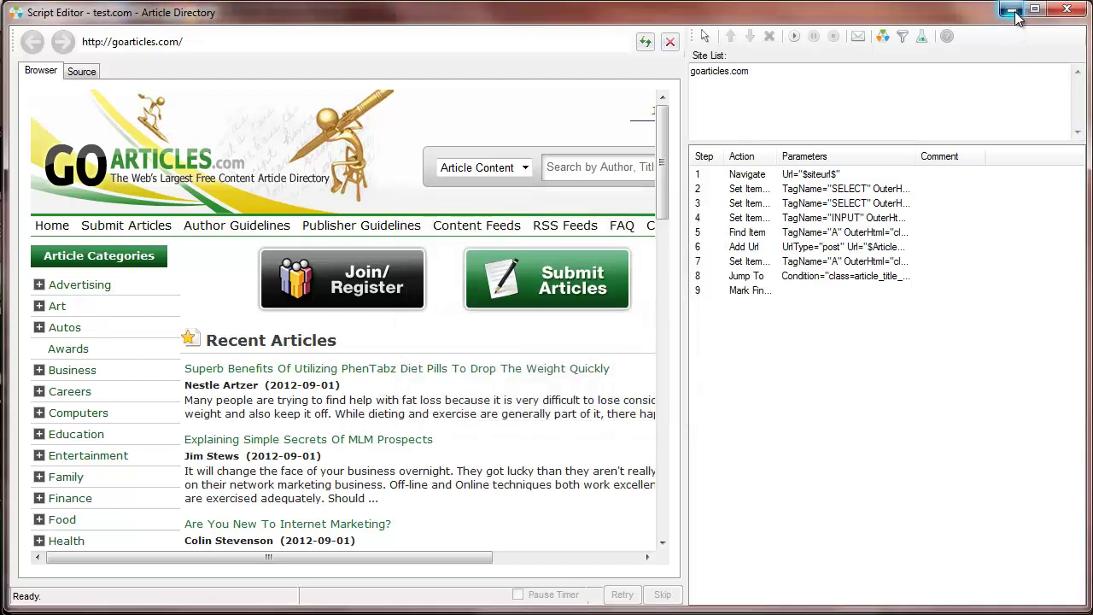
Switch to the article directory project and examine its run modes, Post articles and Check live links
click(1013, 11)
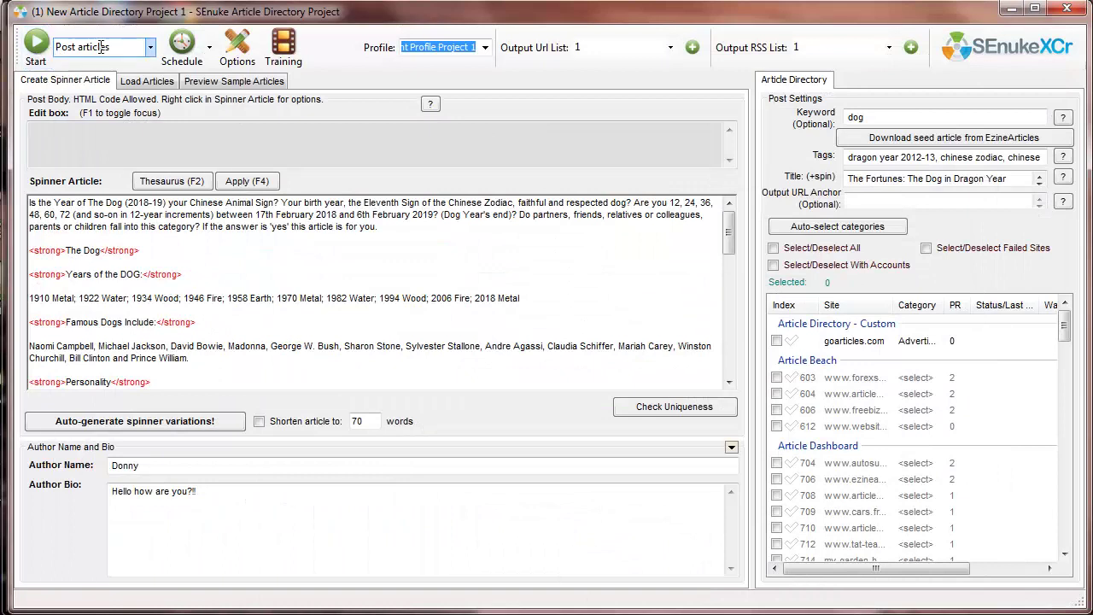
click(150, 49)
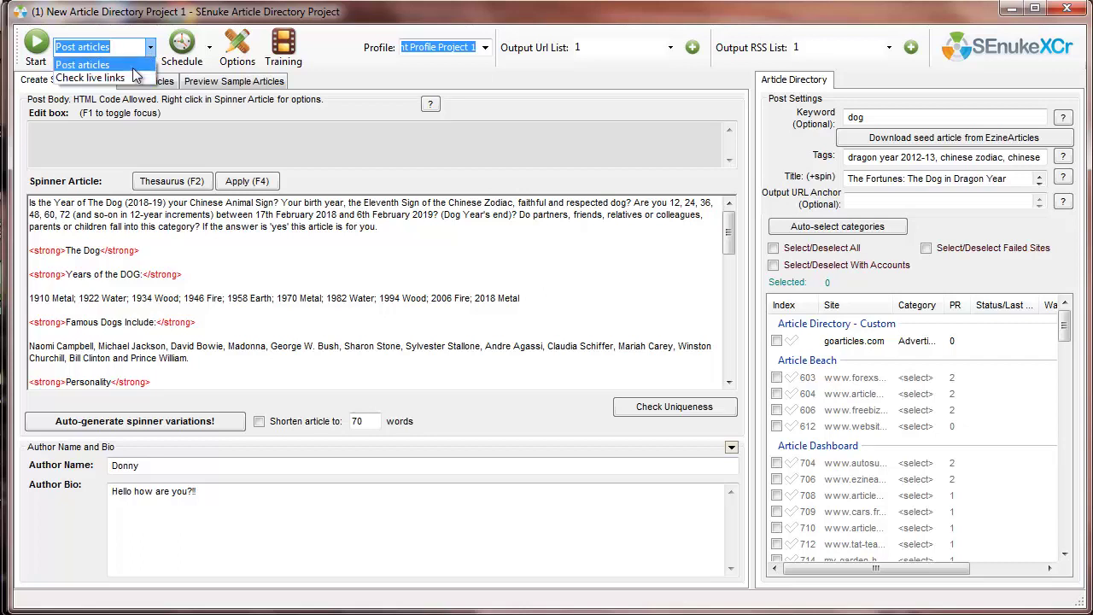
click(150, 50)
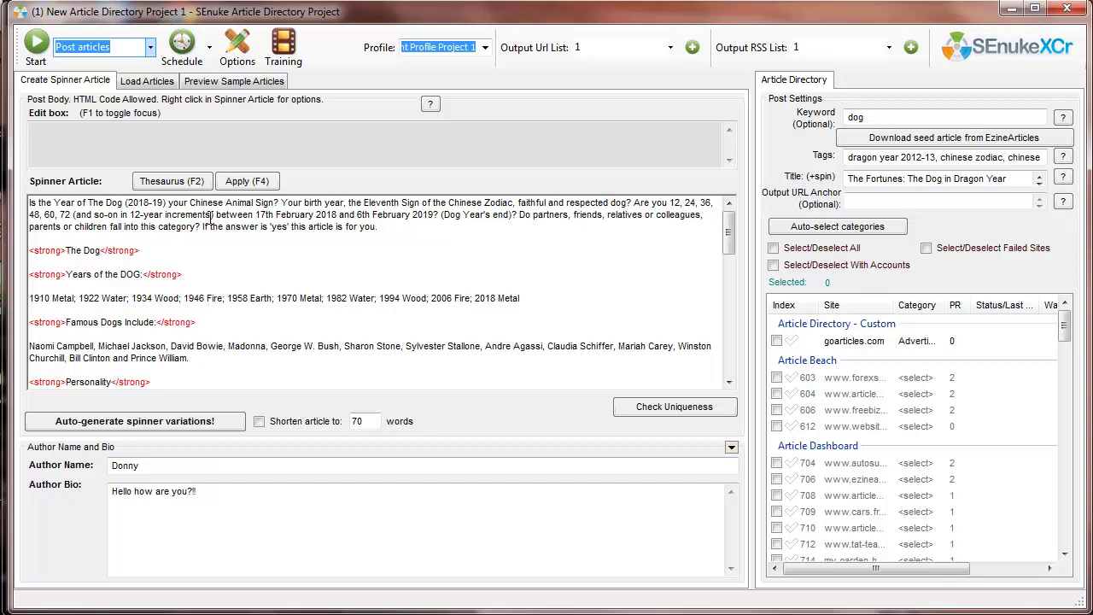
Return to the goarticles.com script and start a Check If step with Check Live Links as its condition
click(904, 342)
double_click(872, 345)
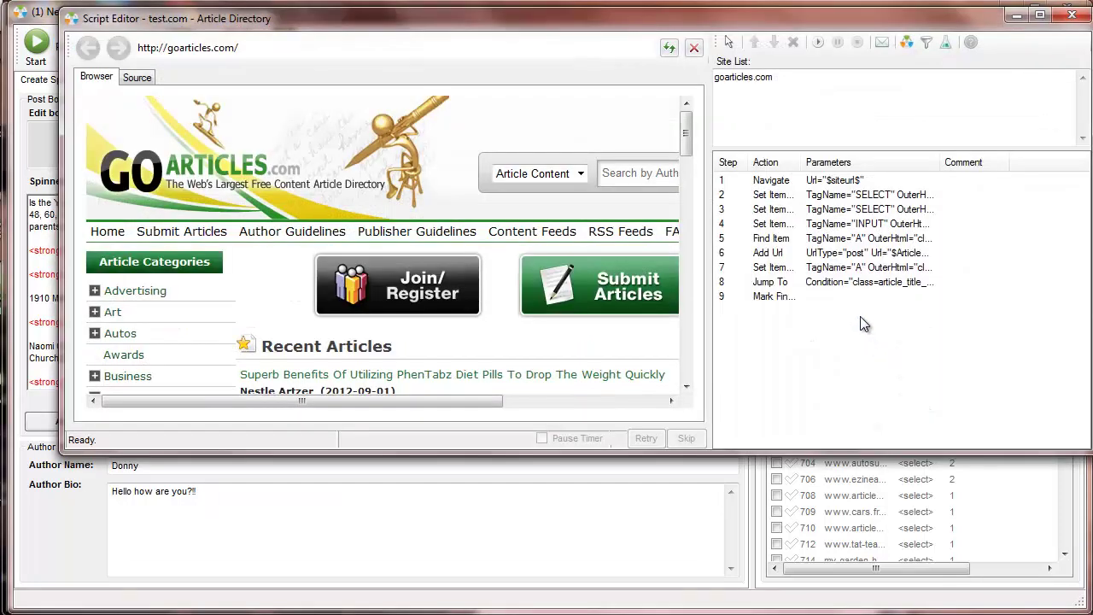
right_click(860, 319)
mouse_move(910, 325)
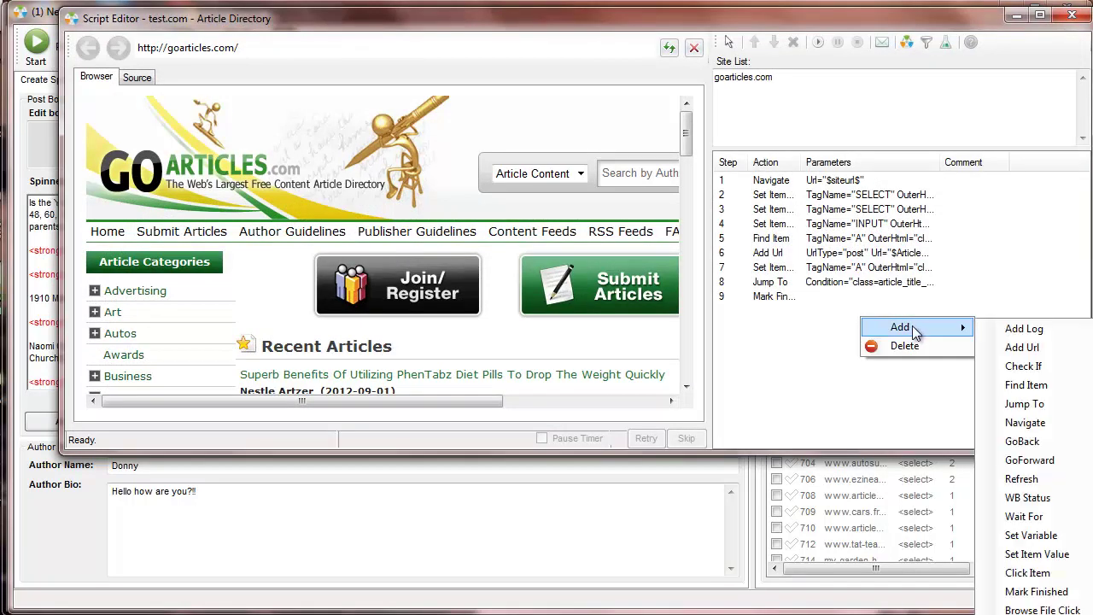
click(999, 367)
click(689, 183)
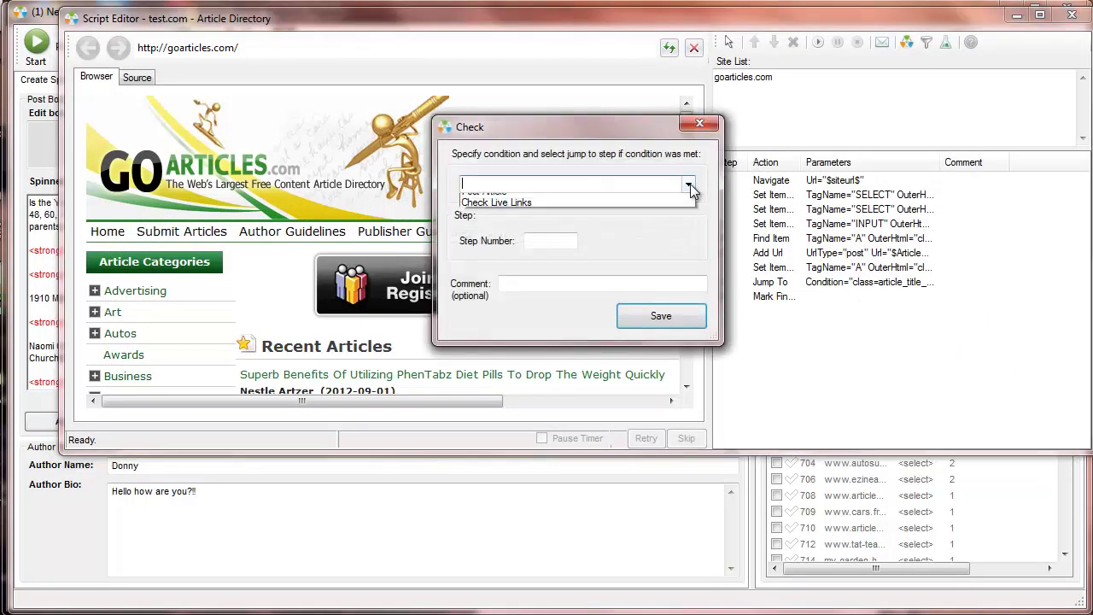
click(634, 209)
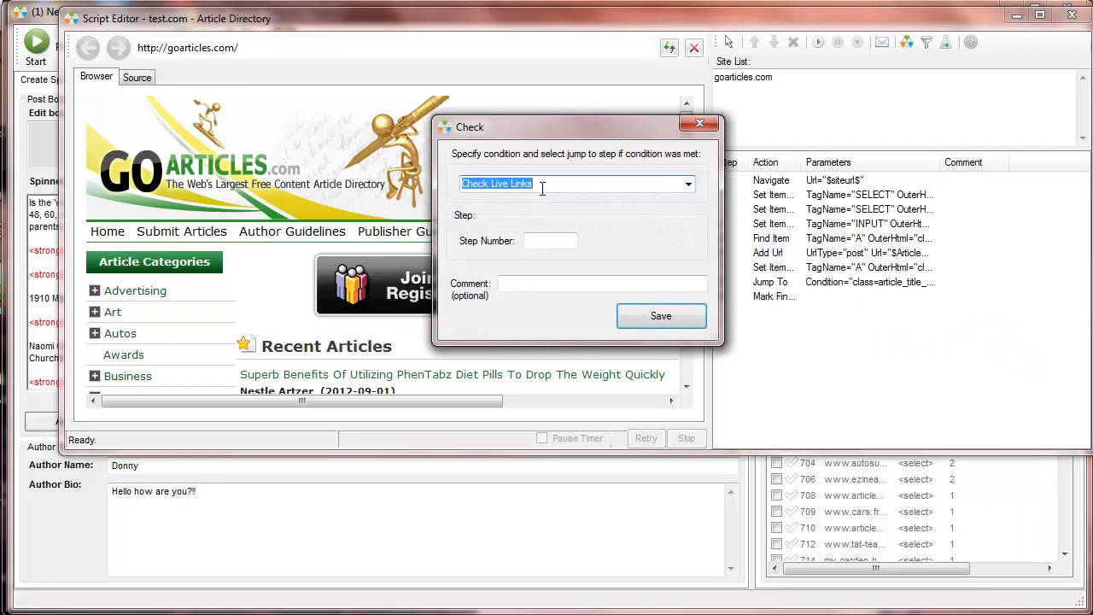
click(558, 240)
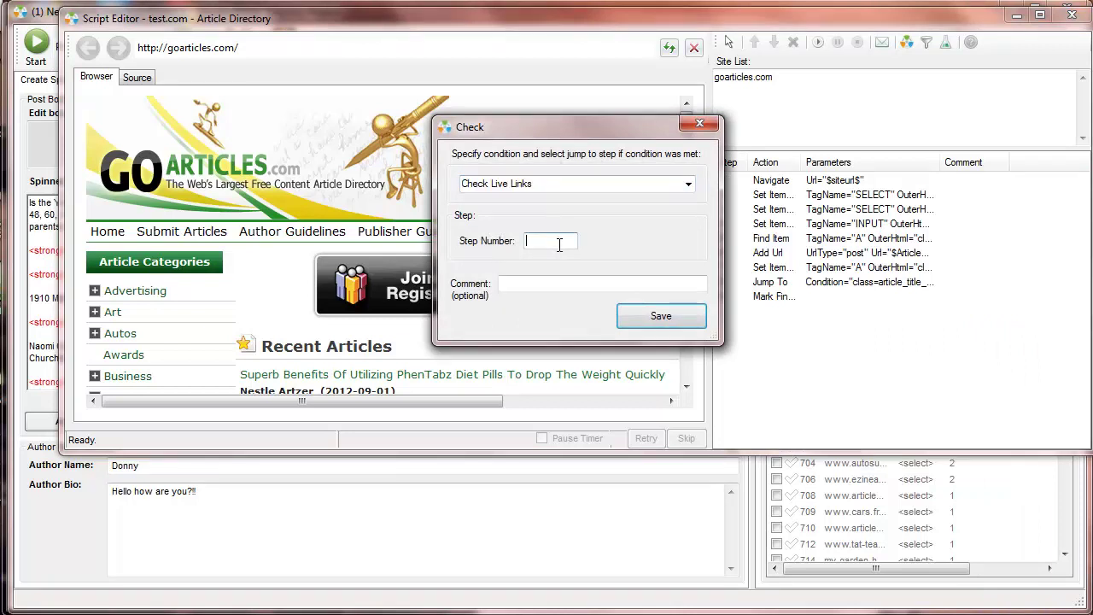
drag(581, 134, 531, 127)
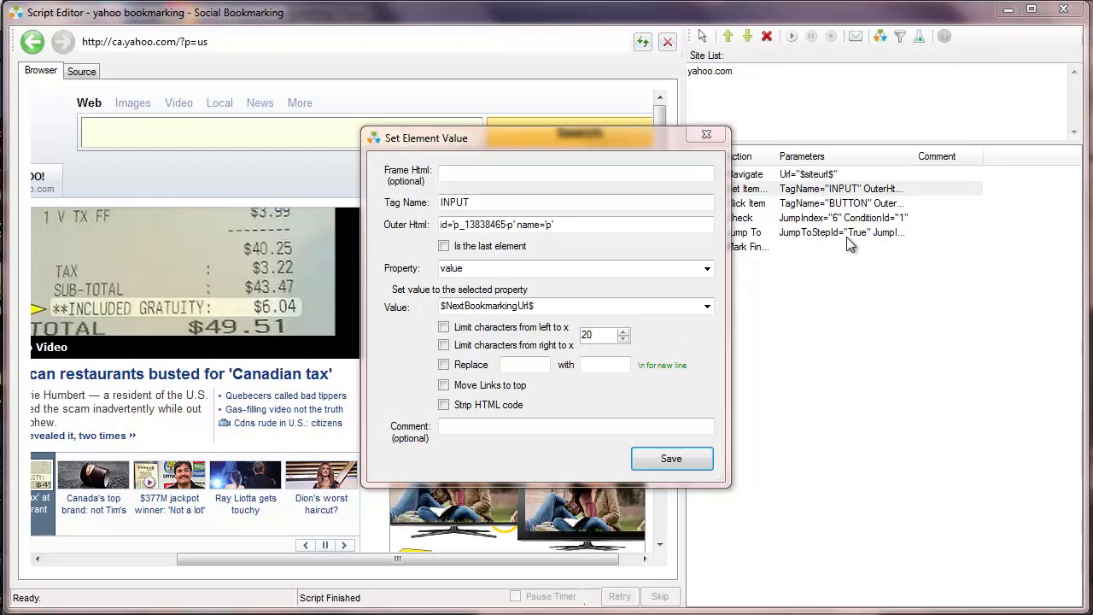
Review the bookmarking variables for step 2 of the yahoo.com script and try $CurrentBookmarkingUrl$ as its value, closing the dialog without saving
click(708, 306)
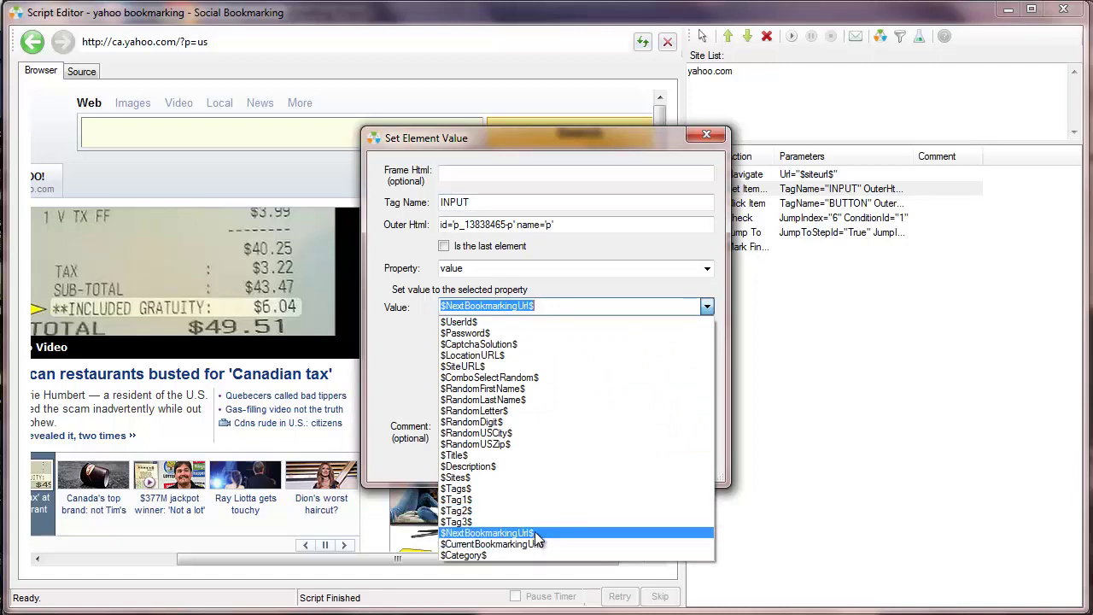
click(706, 309)
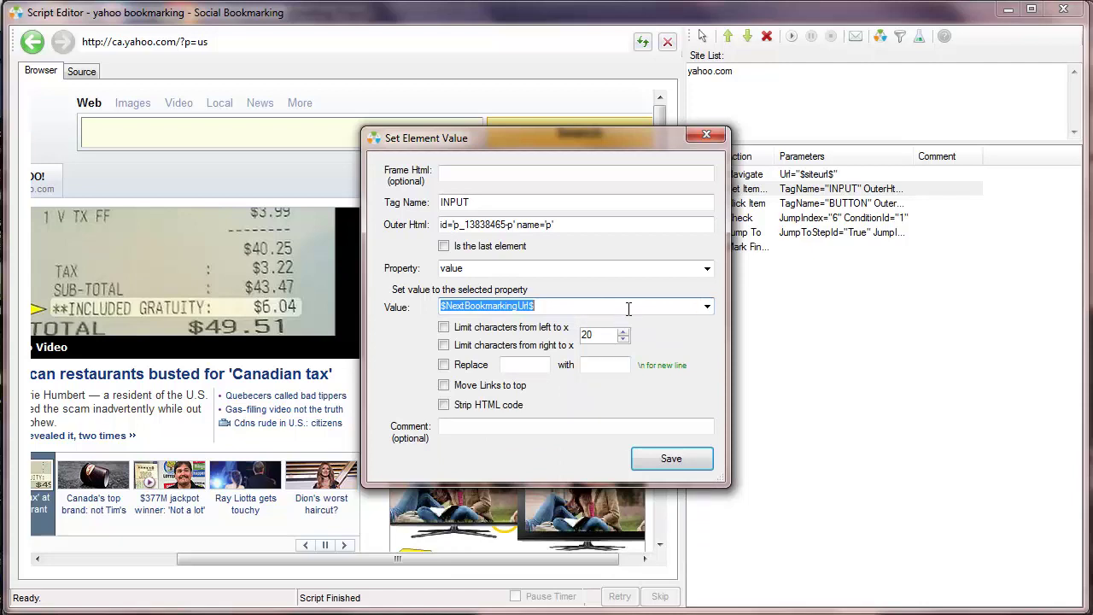
click(708, 306)
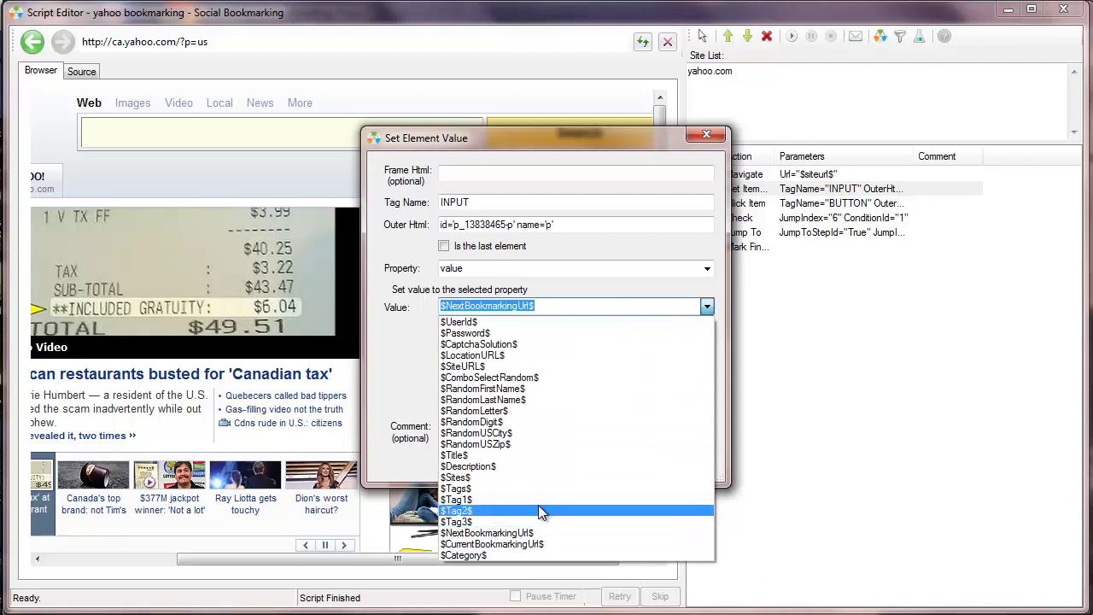
click(508, 544)
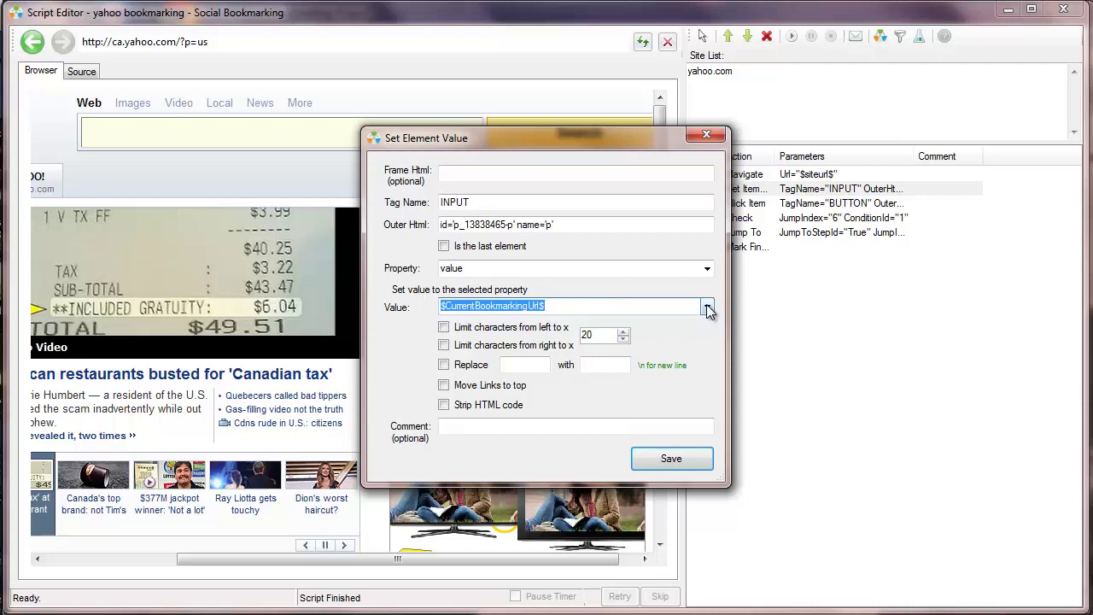
click(597, 302)
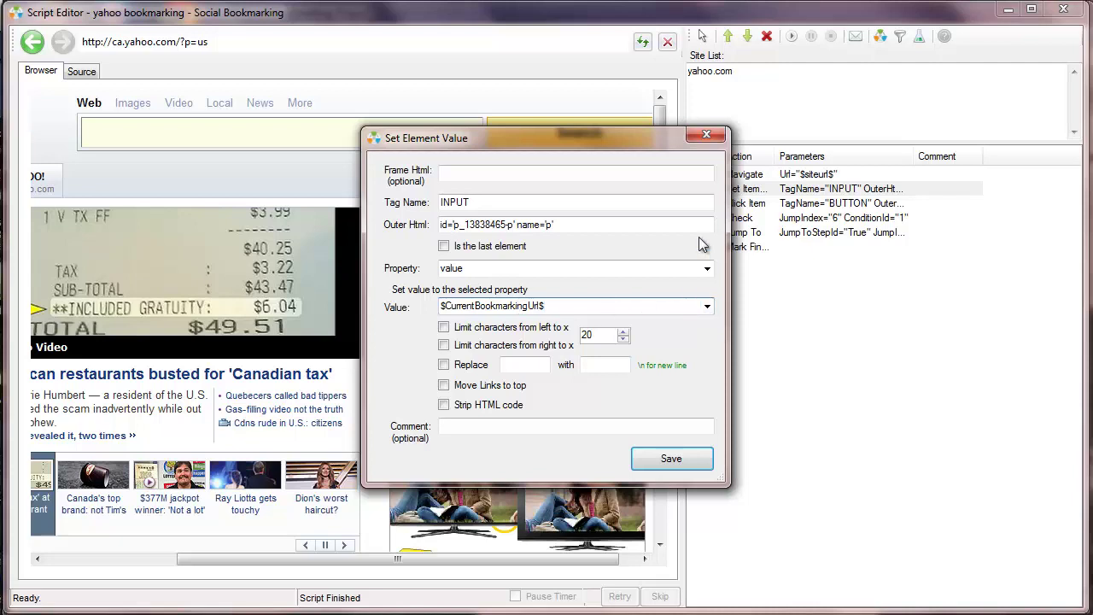
click(709, 137)
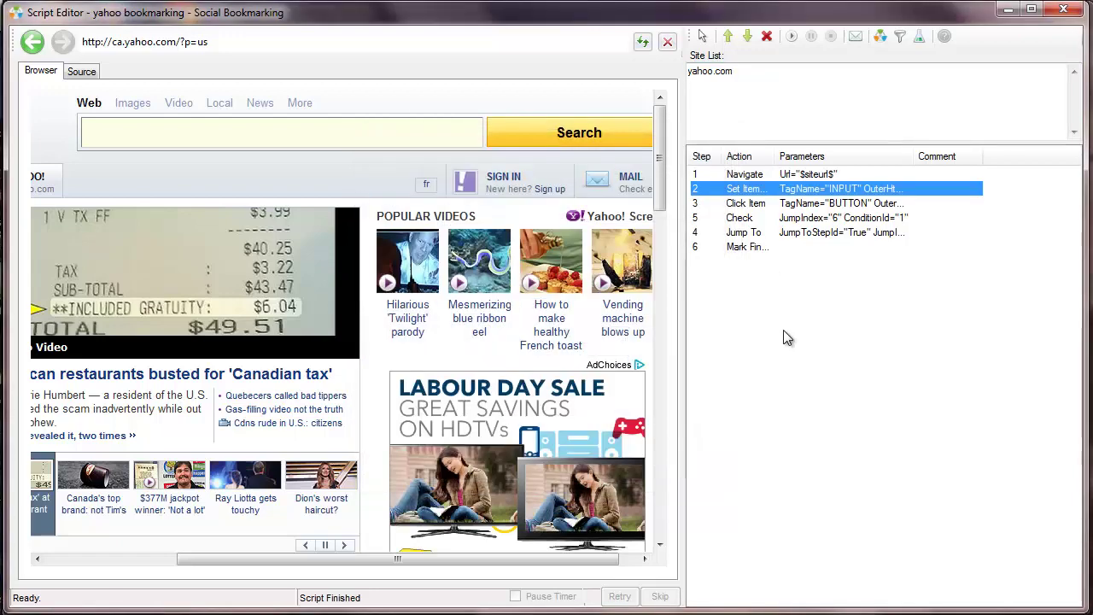
Review the Set Element Value settings of step 2 in the yahoo.com script and close them without saving
double_click(784, 190)
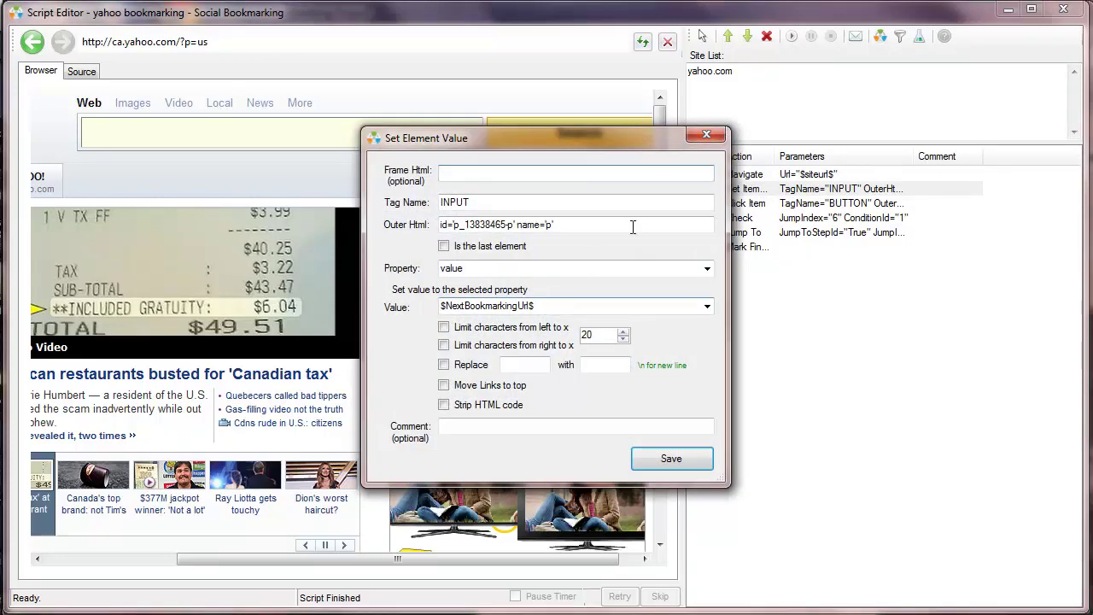
click(707, 135)
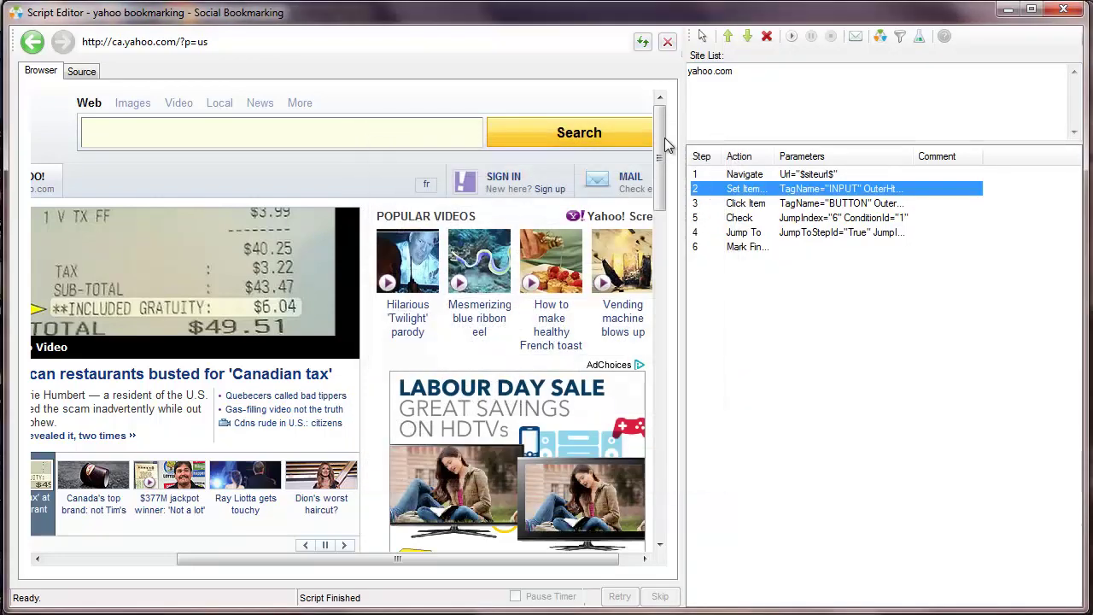
click(774, 204)
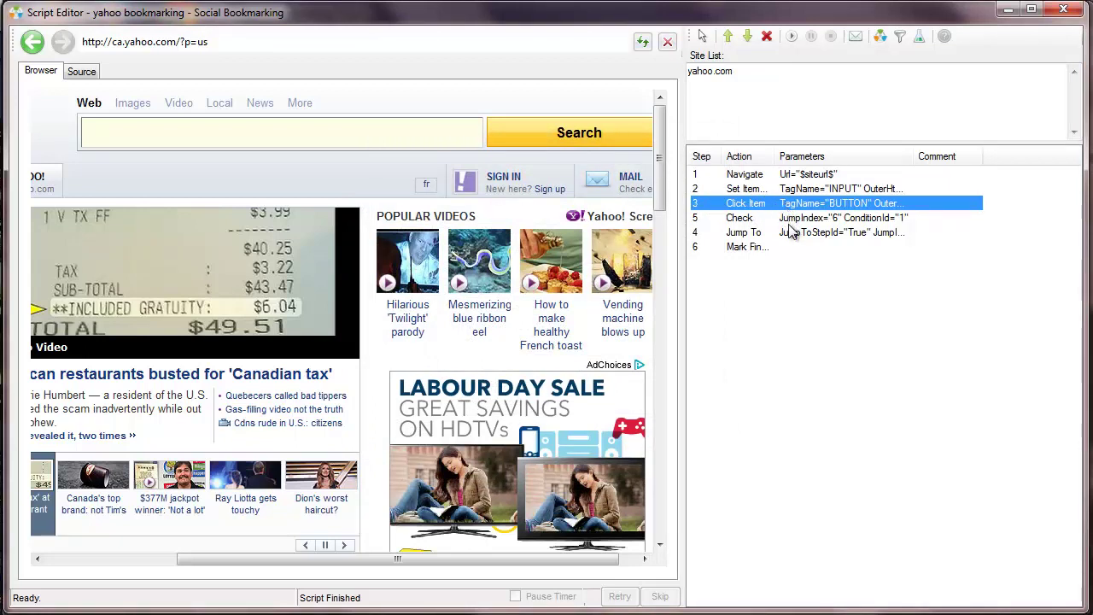
Examine the Check step's condition and its jump step number in the yahoo.com script, closing the dialog without saving
click(779, 219)
double_click(779, 219)
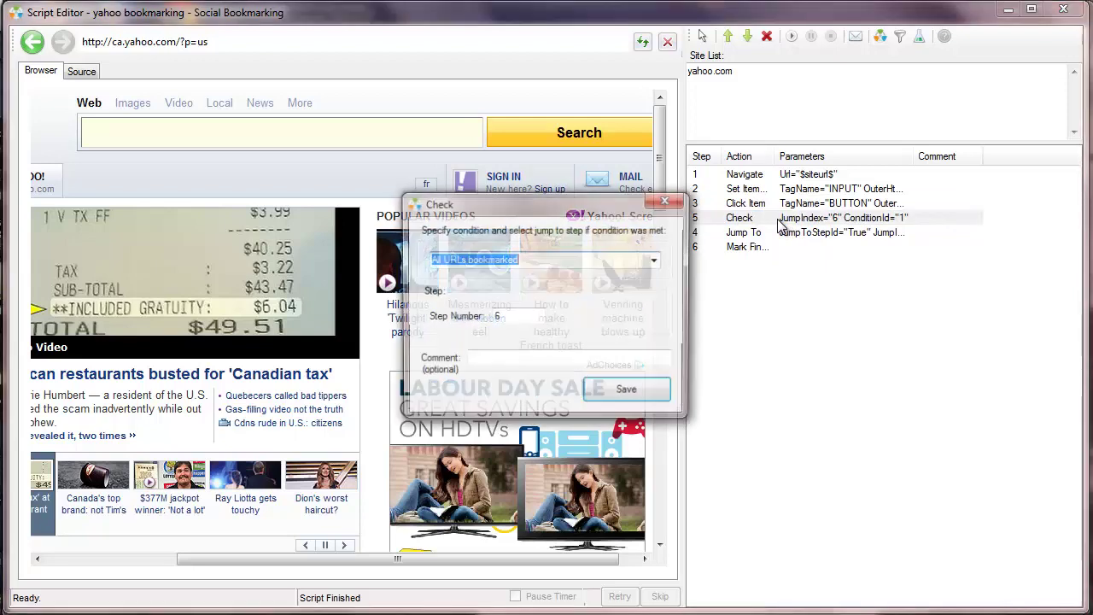
click(655, 261)
click(634, 275)
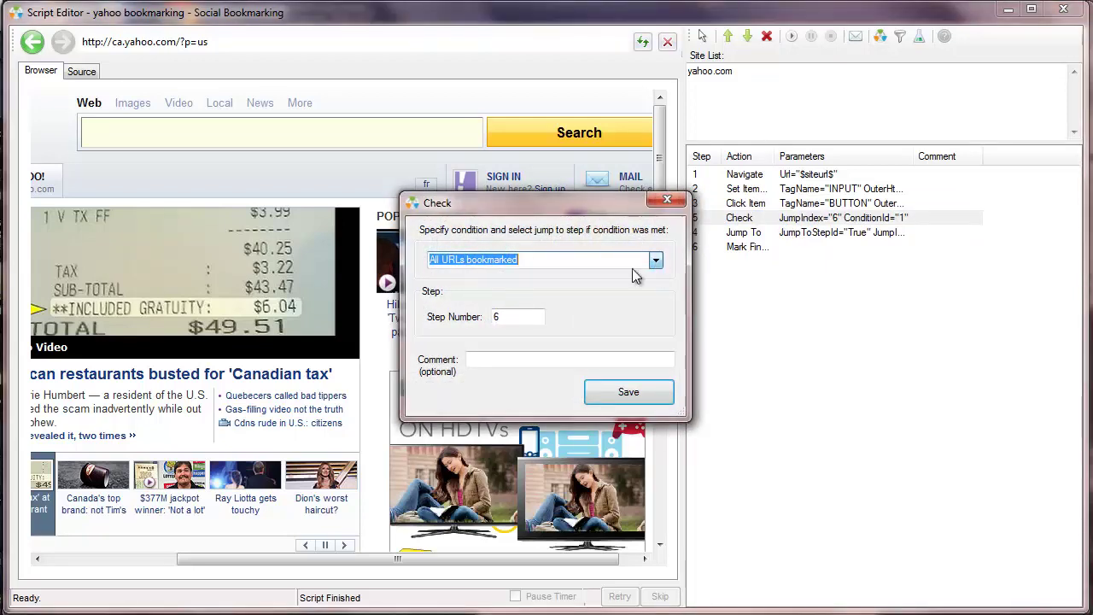
click(566, 261)
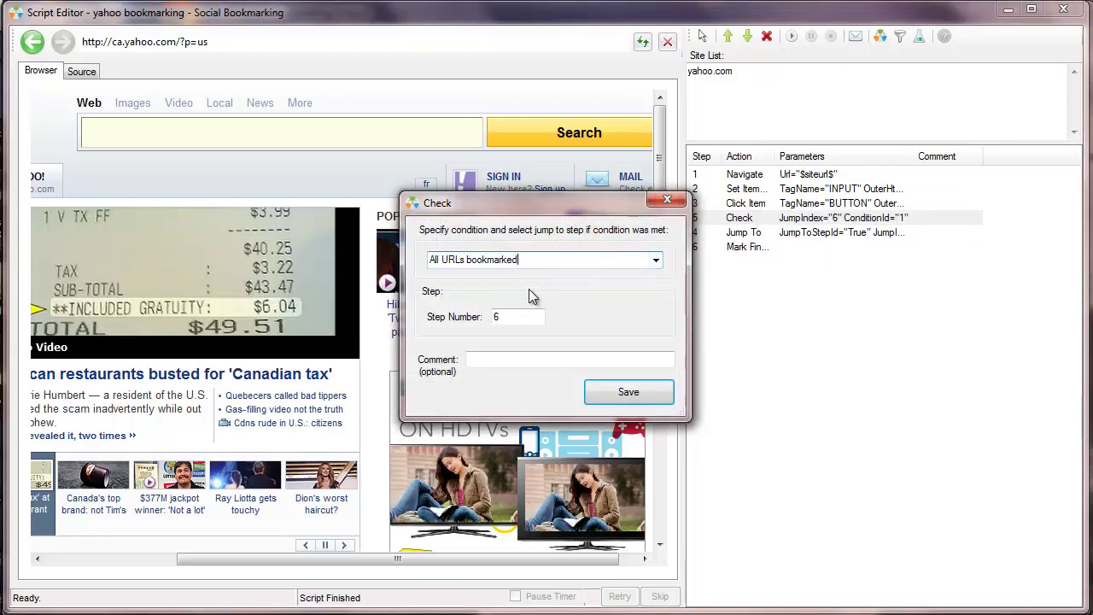
drag(519, 317, 484, 319)
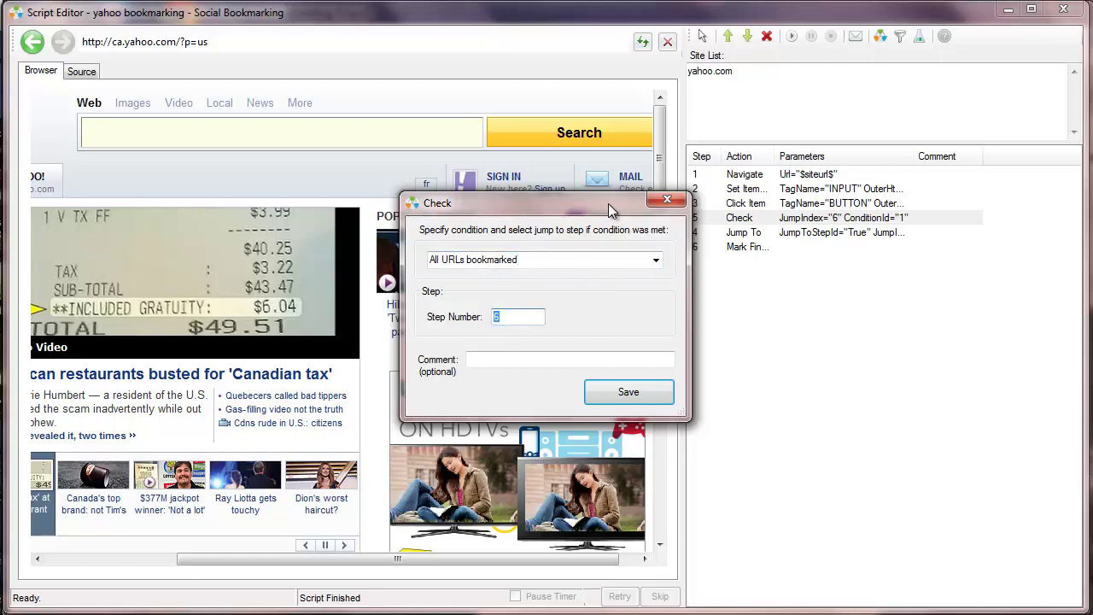
drag(609, 204, 536, 199)
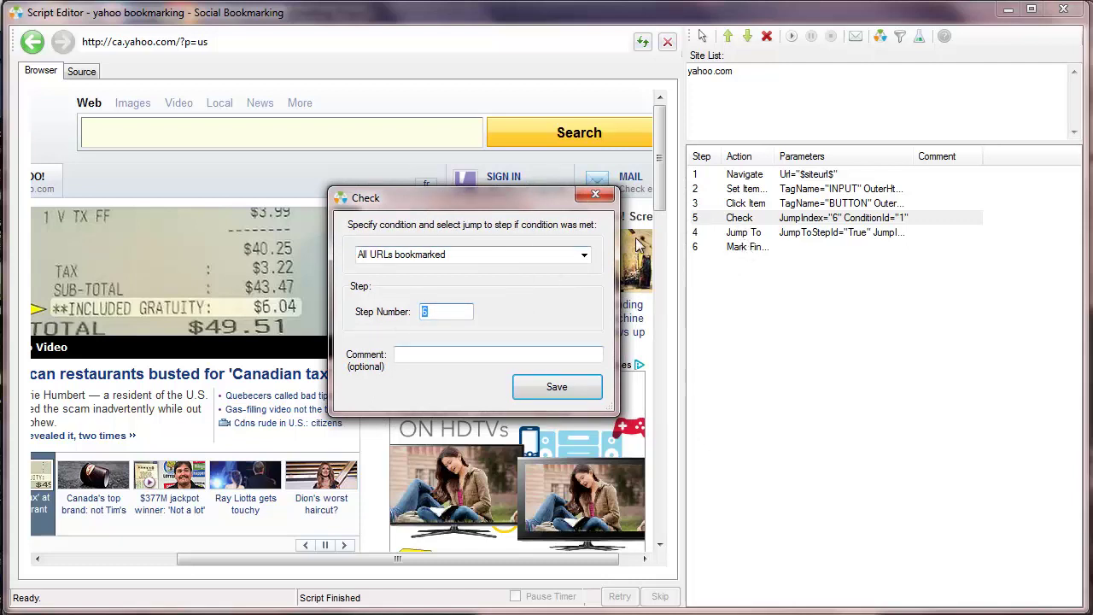
click(598, 197)
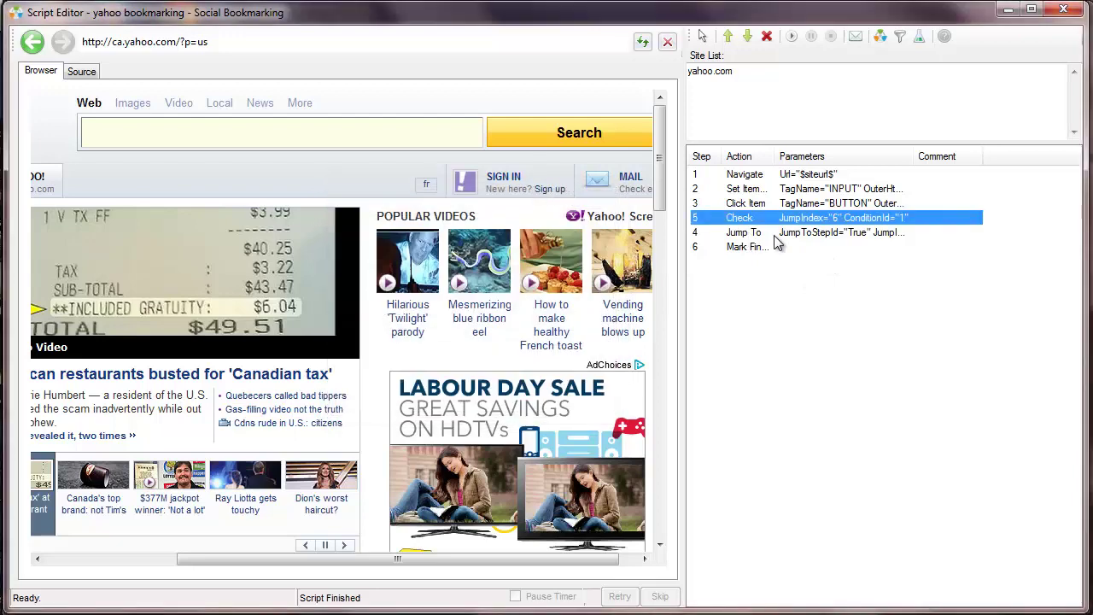
Examine which step ID the Jump To step targets and close its dialog without saving
double_click(776, 233)
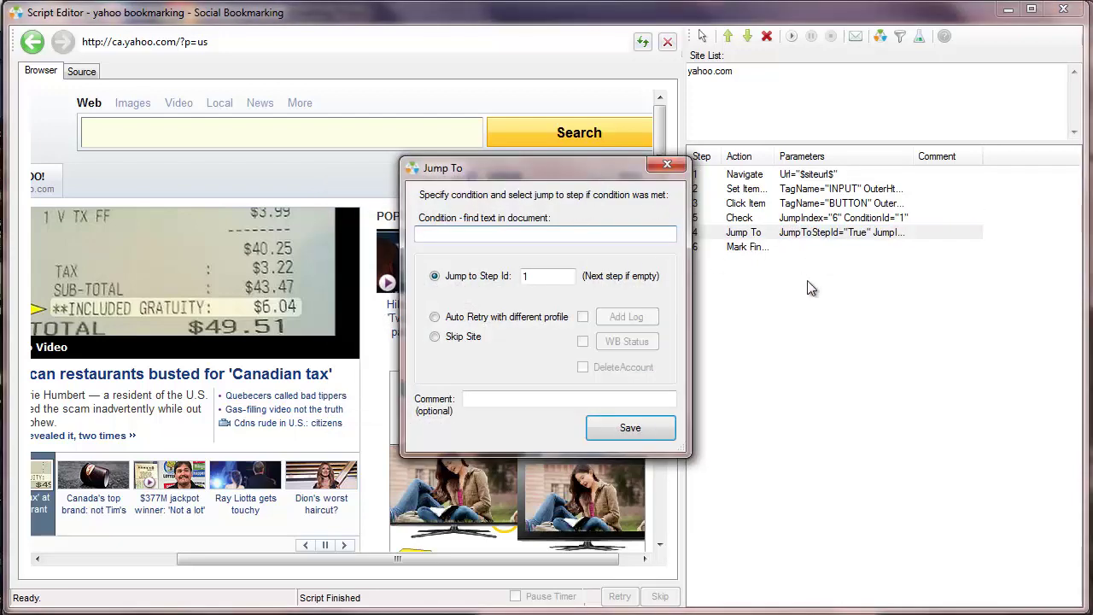
double_click(527, 275)
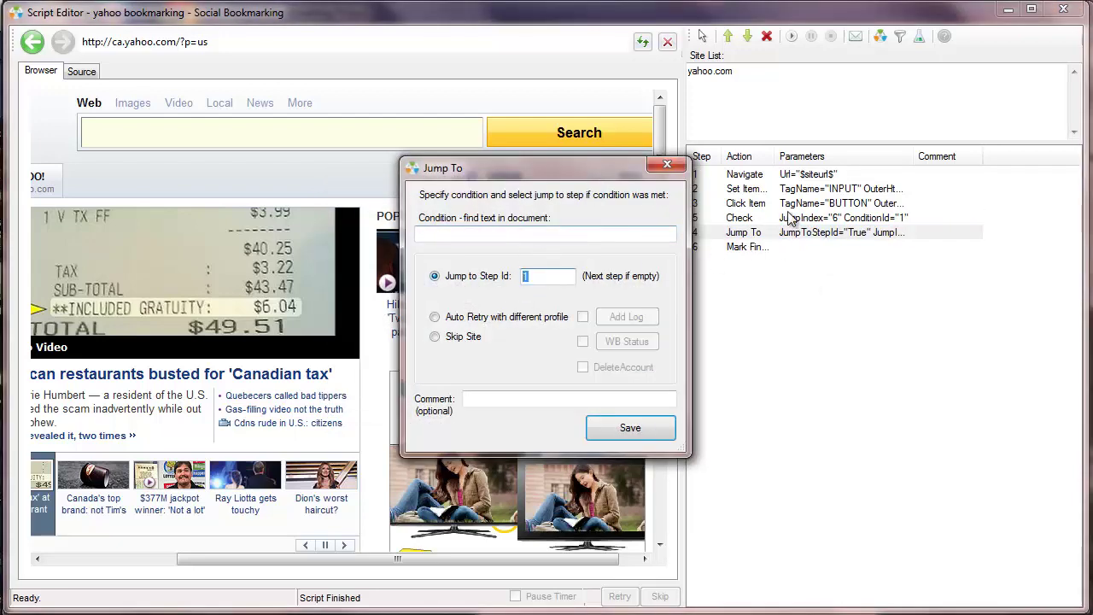
click(667, 165)
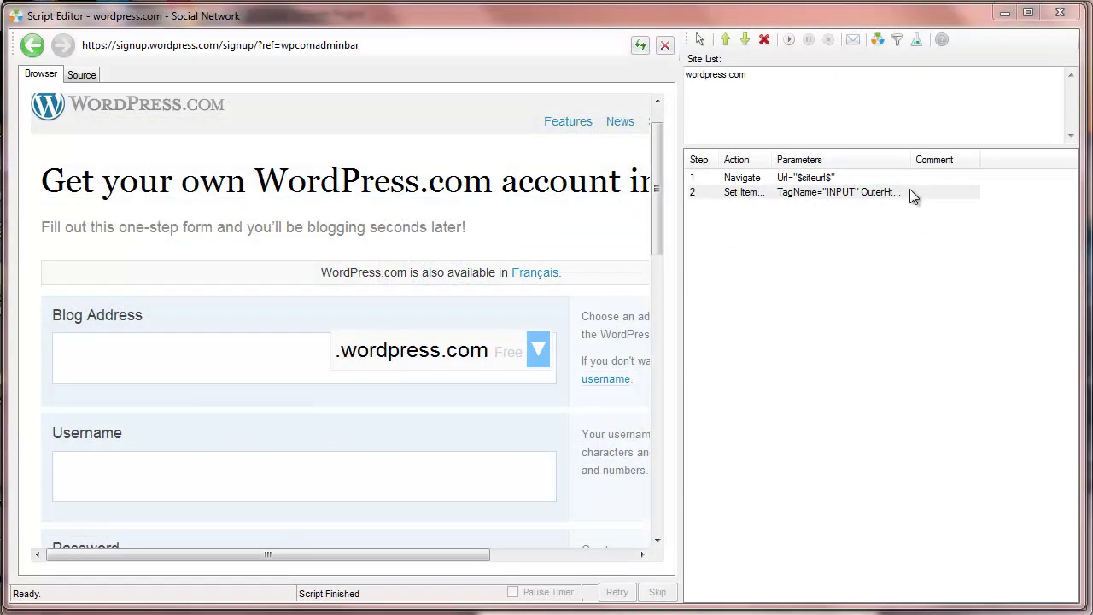
In the wordpress.com script, review the variables offered as step 2's value for the blog address field, closing the dialog without saving
double_click(909, 188)
click(706, 308)
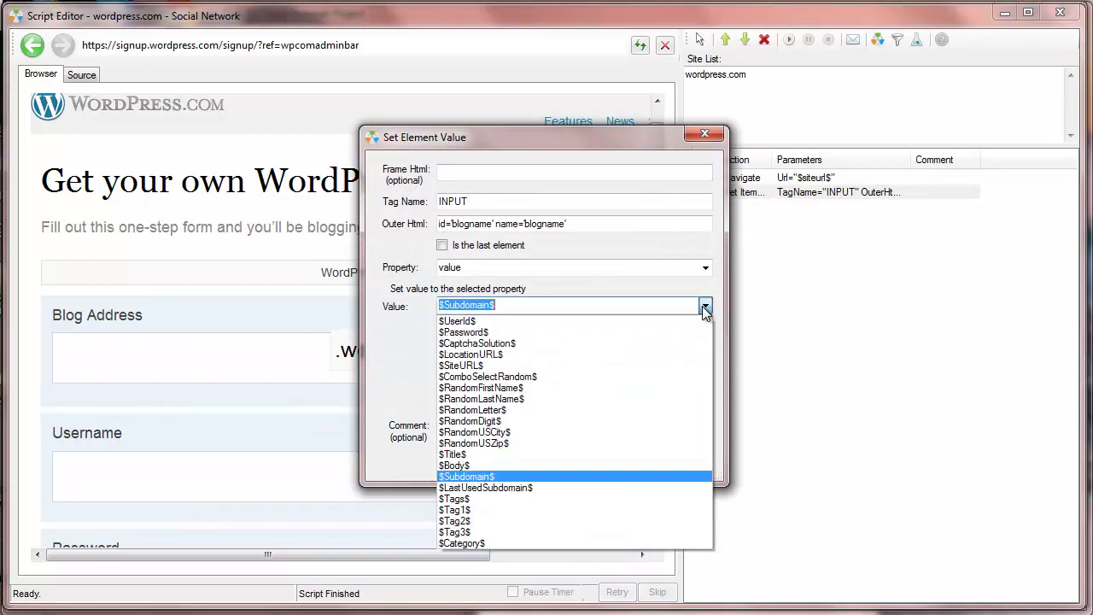
click(705, 308)
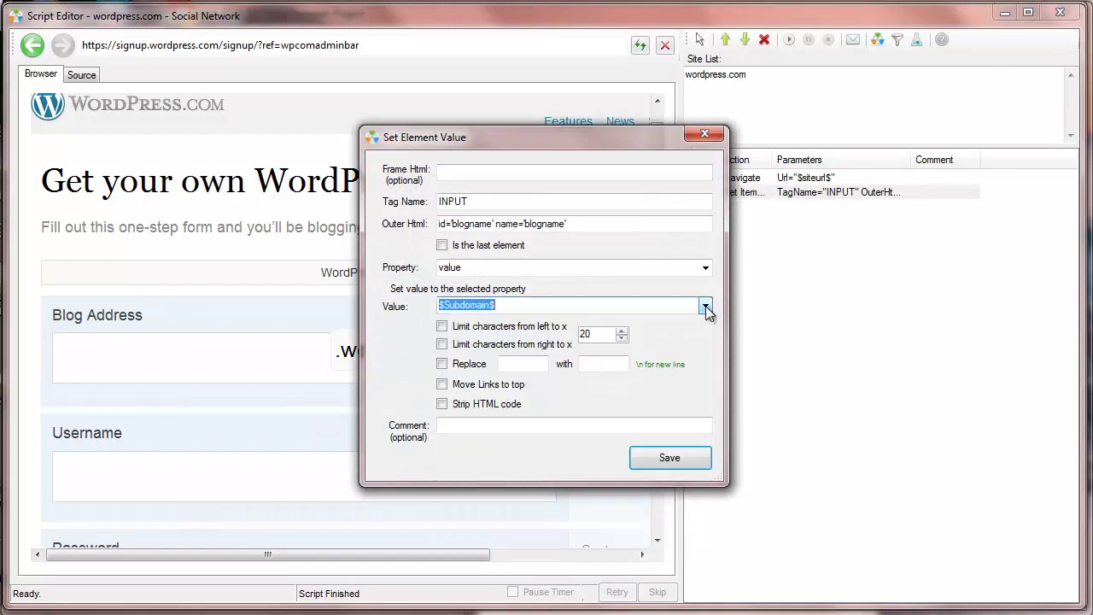
click(707, 135)
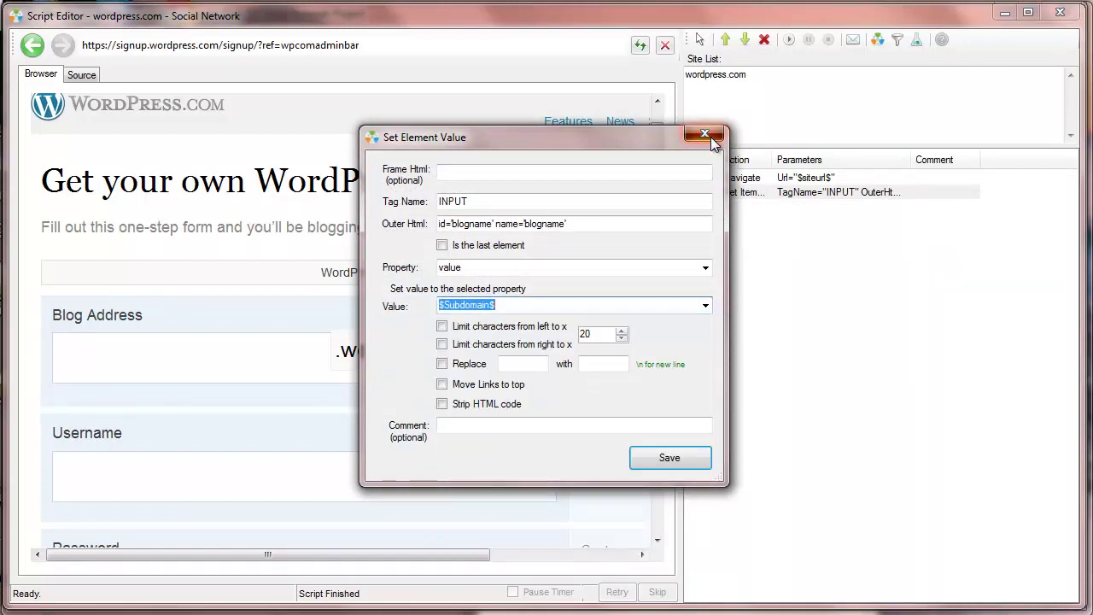
double_click(147, 317)
click(110, 322)
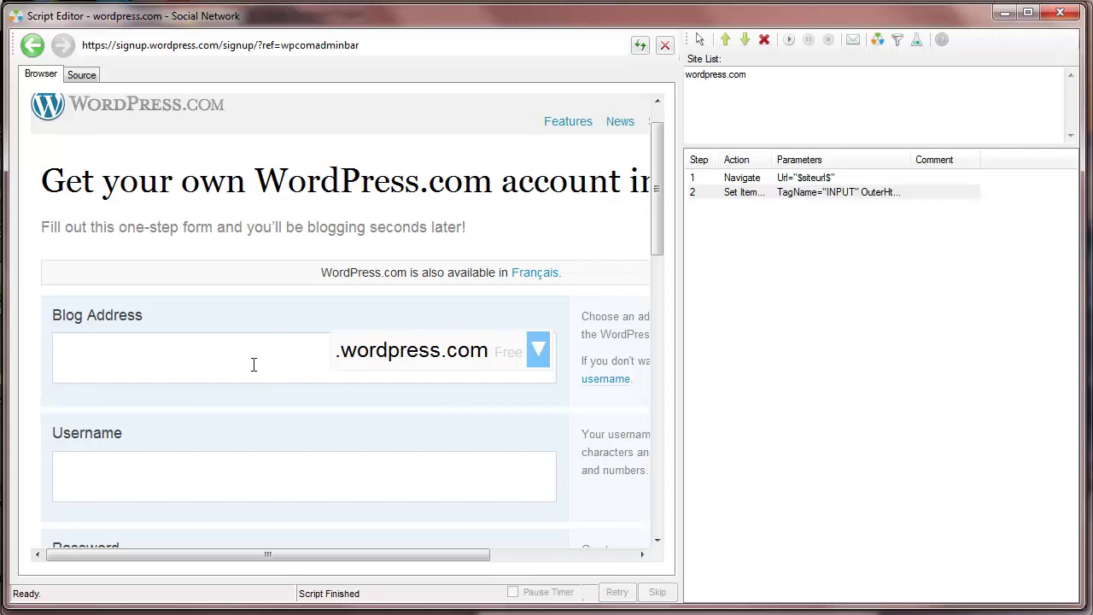
Switch to the social network project and examine the spin syntax in its Subdomain field
click(1005, 12)
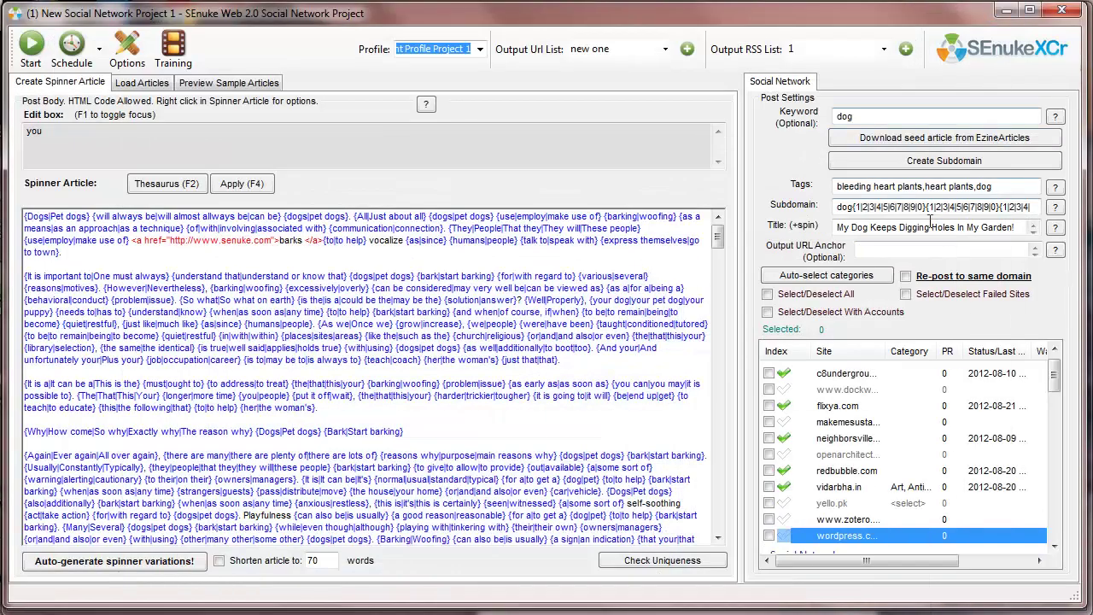
click(841, 207)
drag(841, 207, 992, 207)
click(1016, 208)
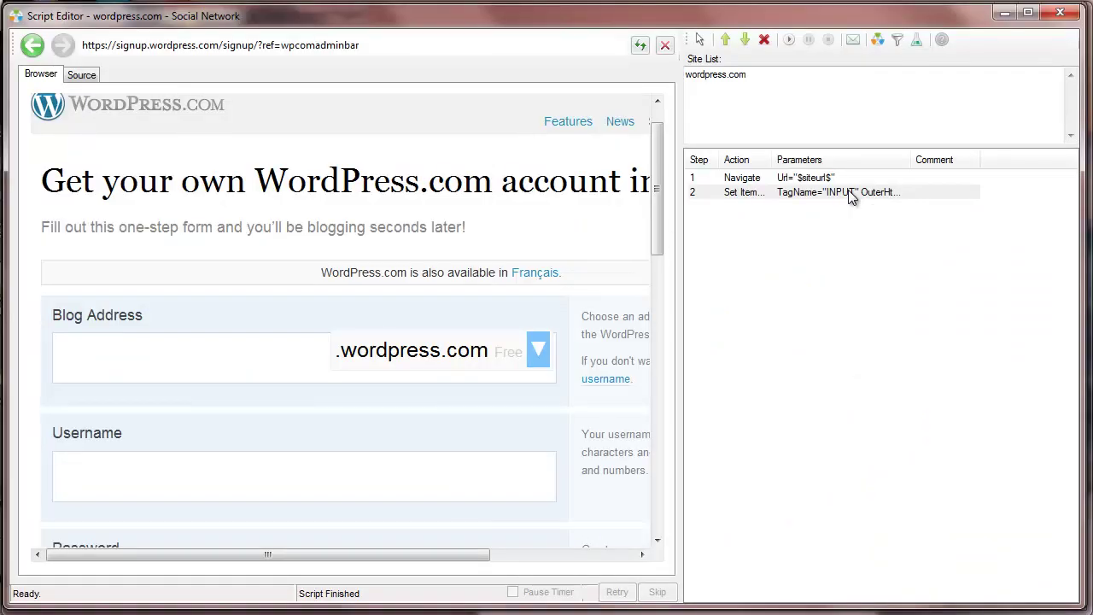
Return to the wordpress.com script, choose $Subdomain$ as step 2's value for the blogname input and save it
double_click(846, 193)
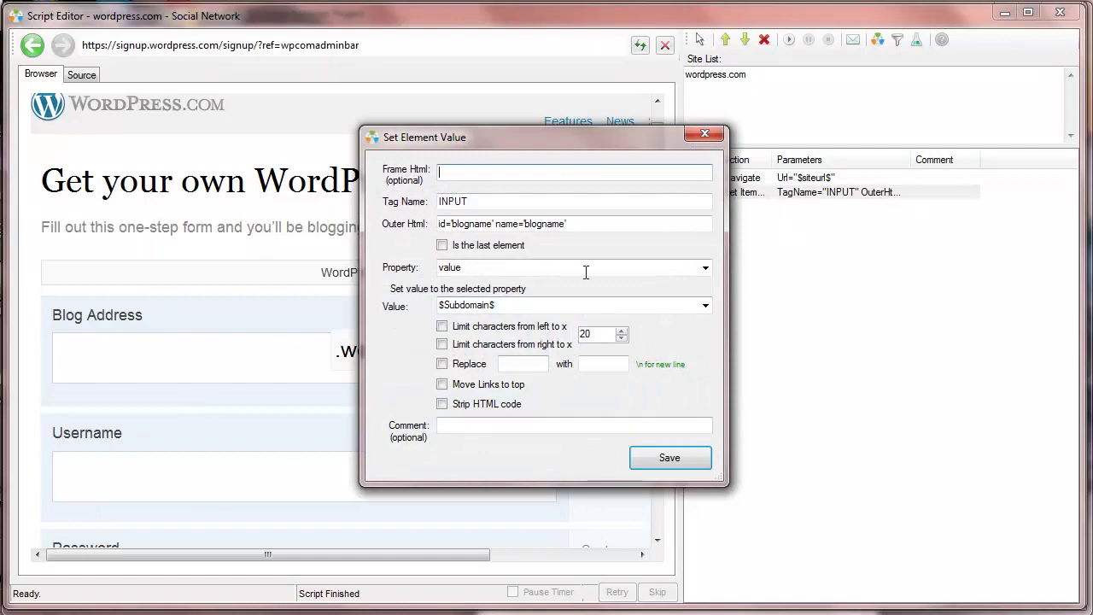
click(705, 134)
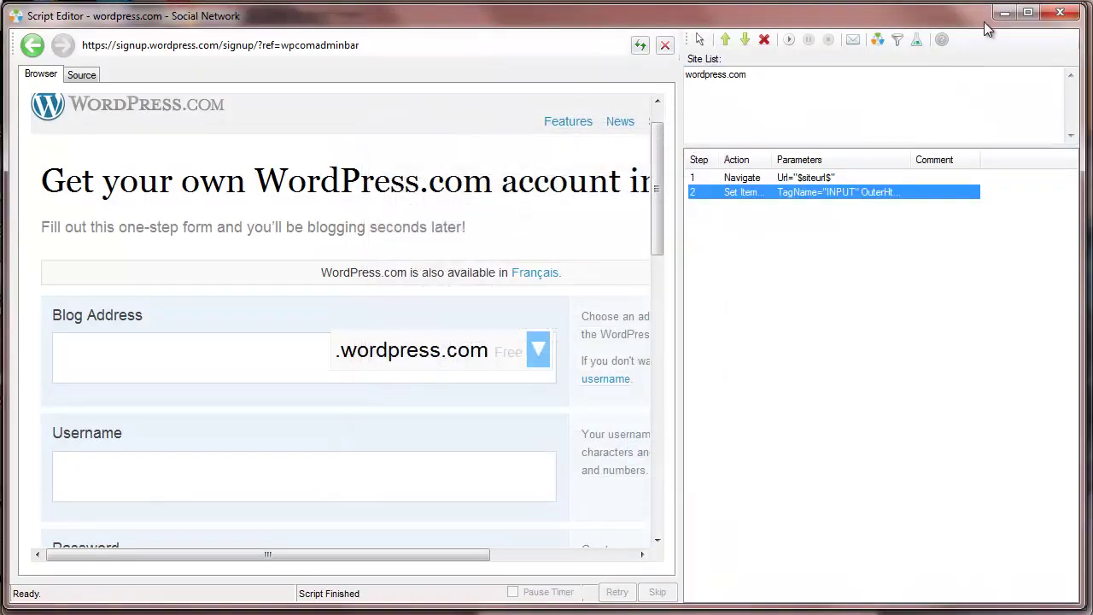
click(1061, 12)
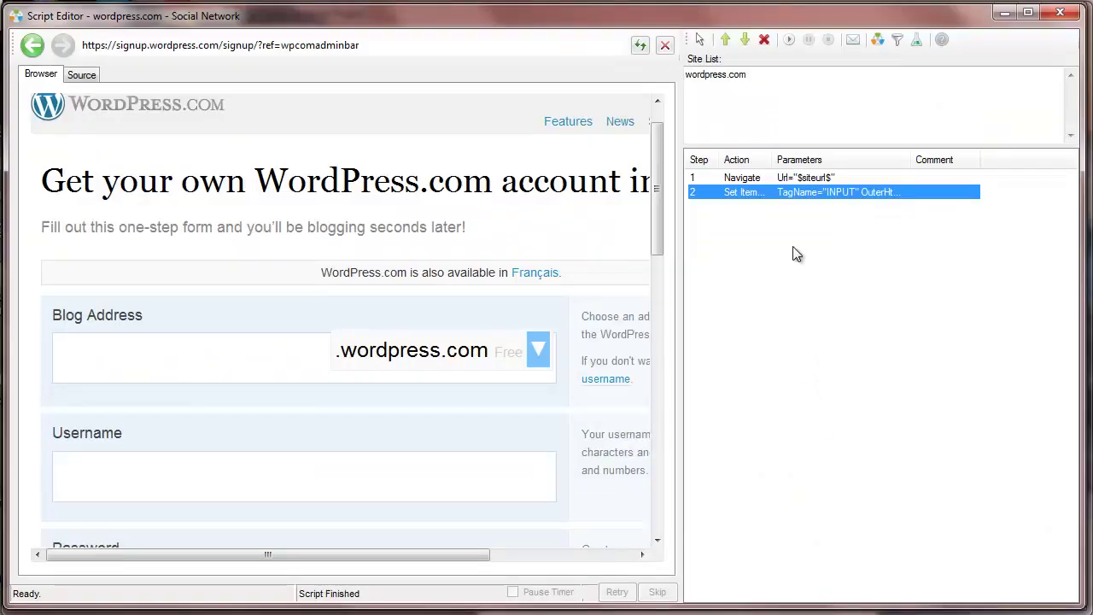
double_click(843, 201)
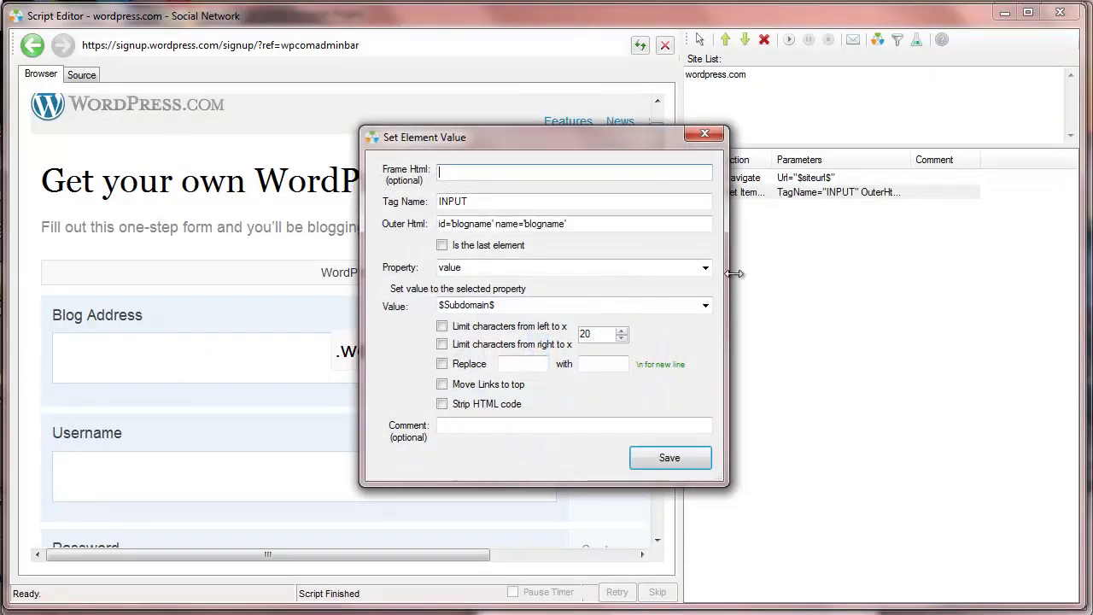
click(706, 307)
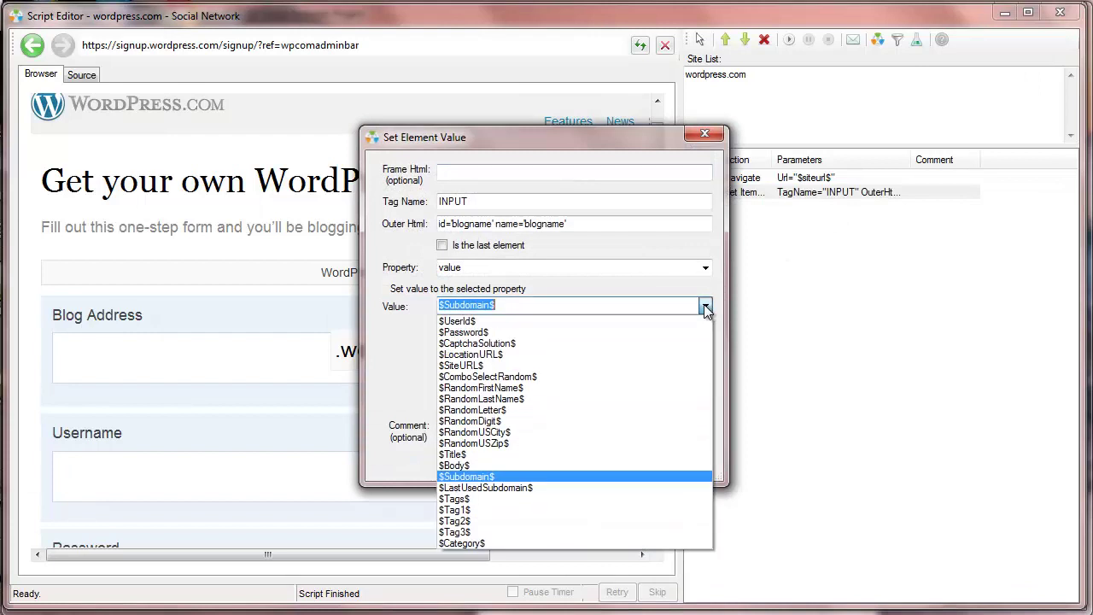
click(483, 478)
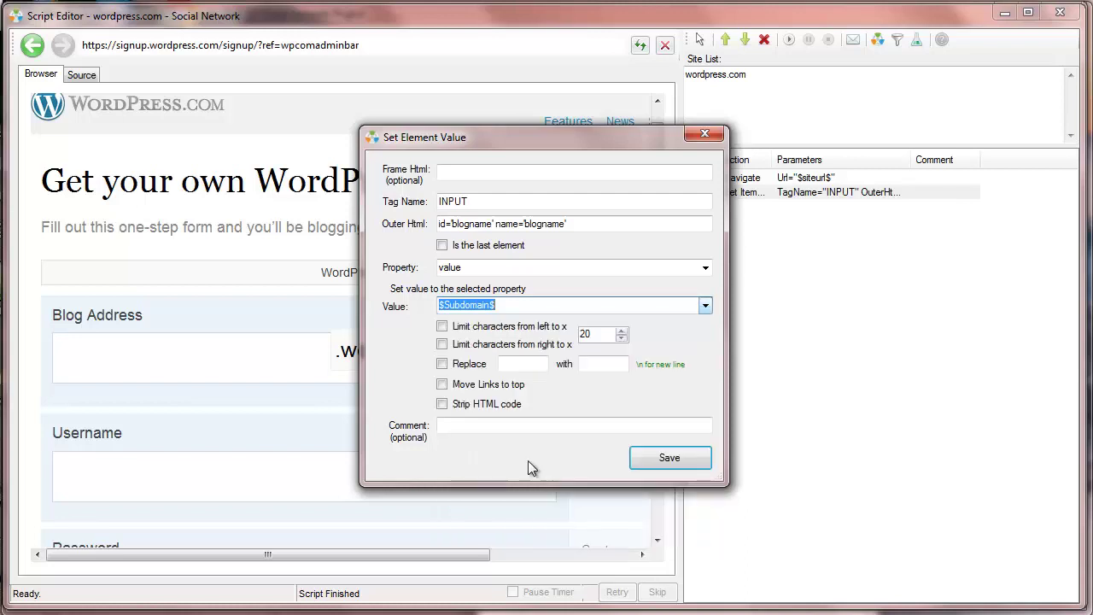
click(655, 454)
Run step 2 of the wordpress.com script three times to test filling the Blog Address field with generated subdomains
right_click(762, 192)
click(803, 265)
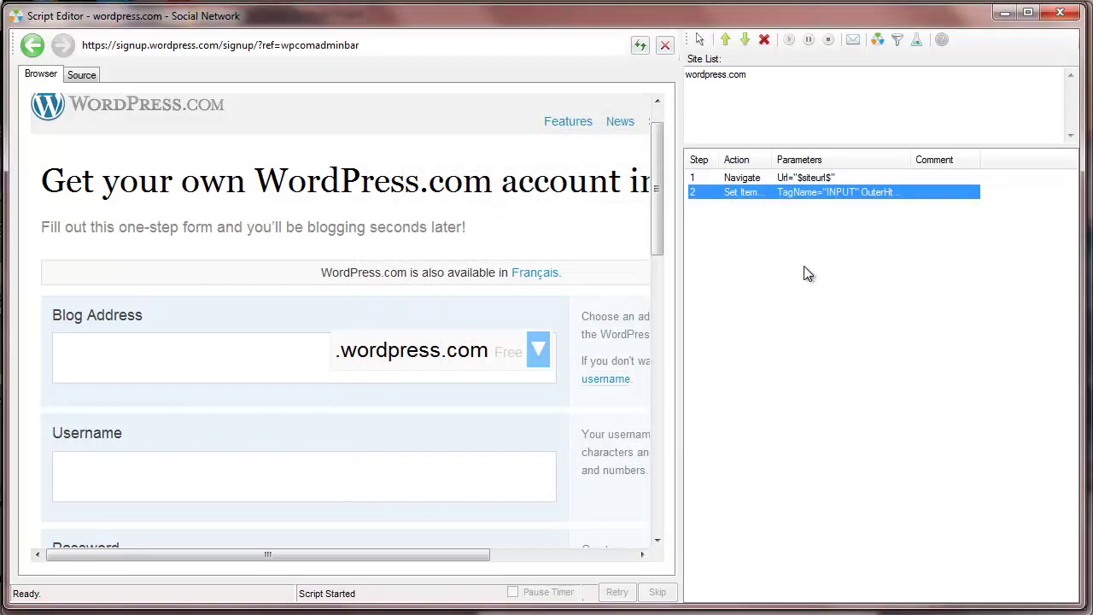
right_click(779, 207)
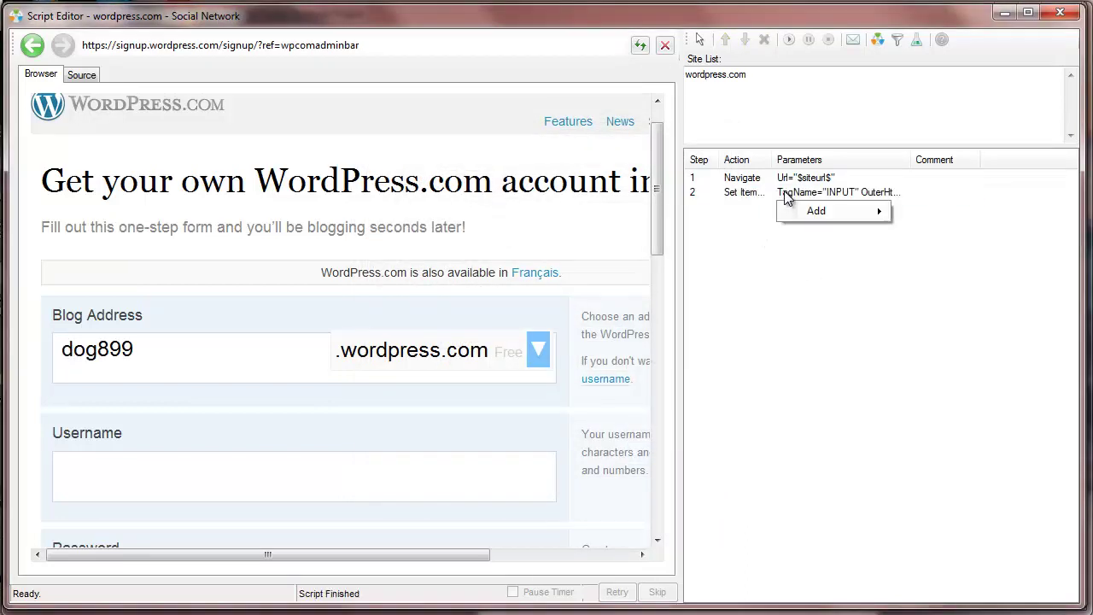
click(798, 263)
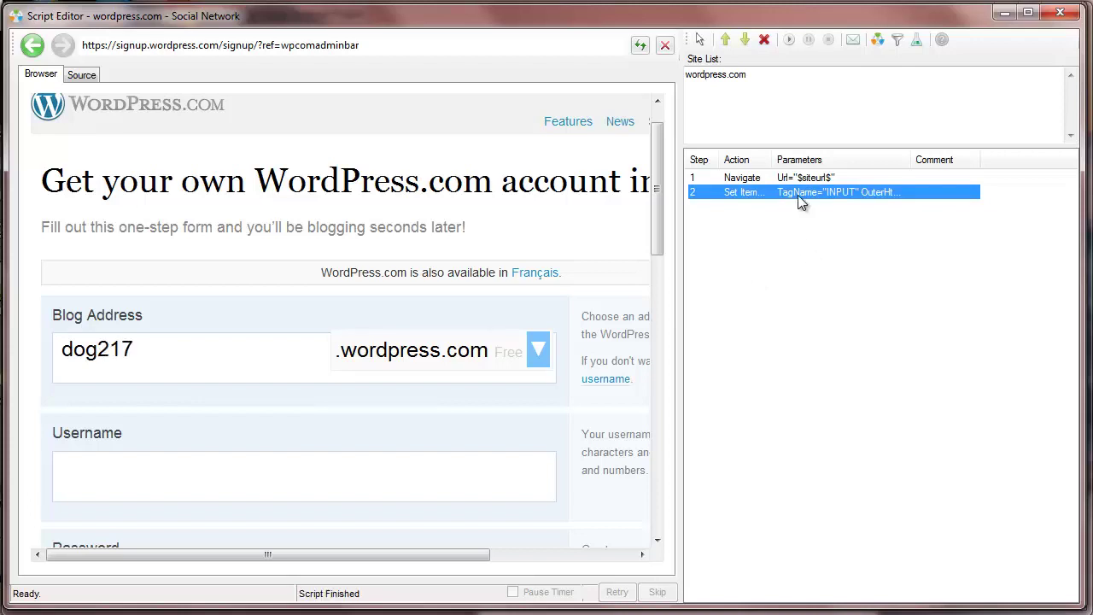
right_click(798, 195)
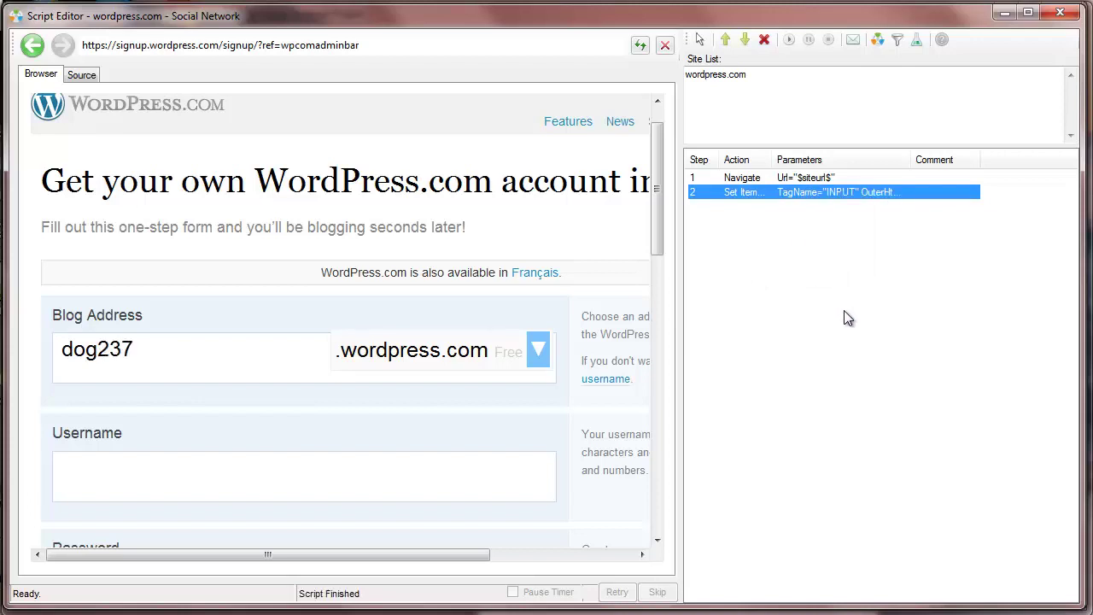